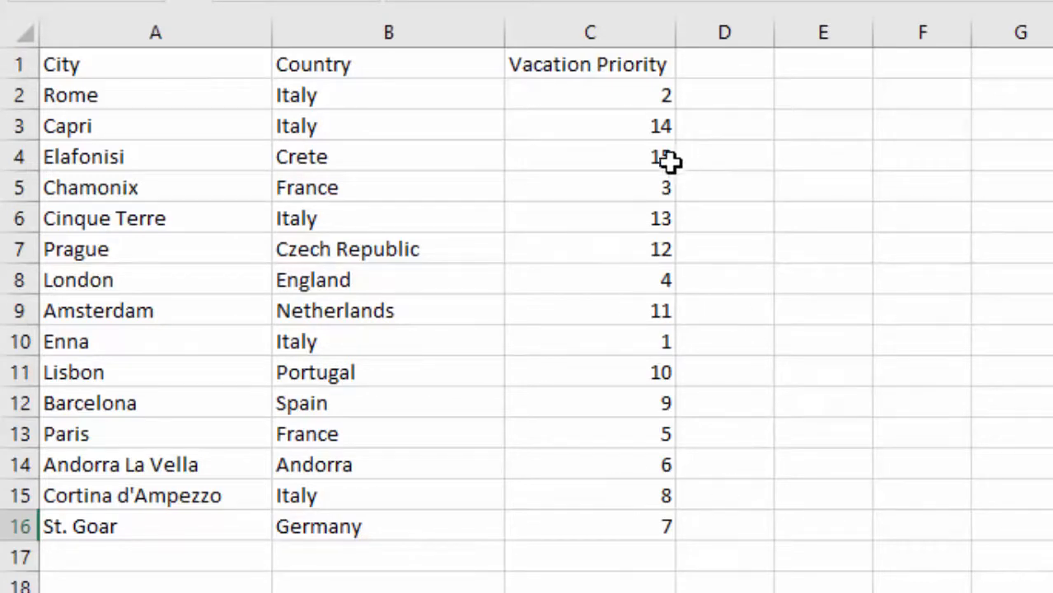
left_click(400, 158)
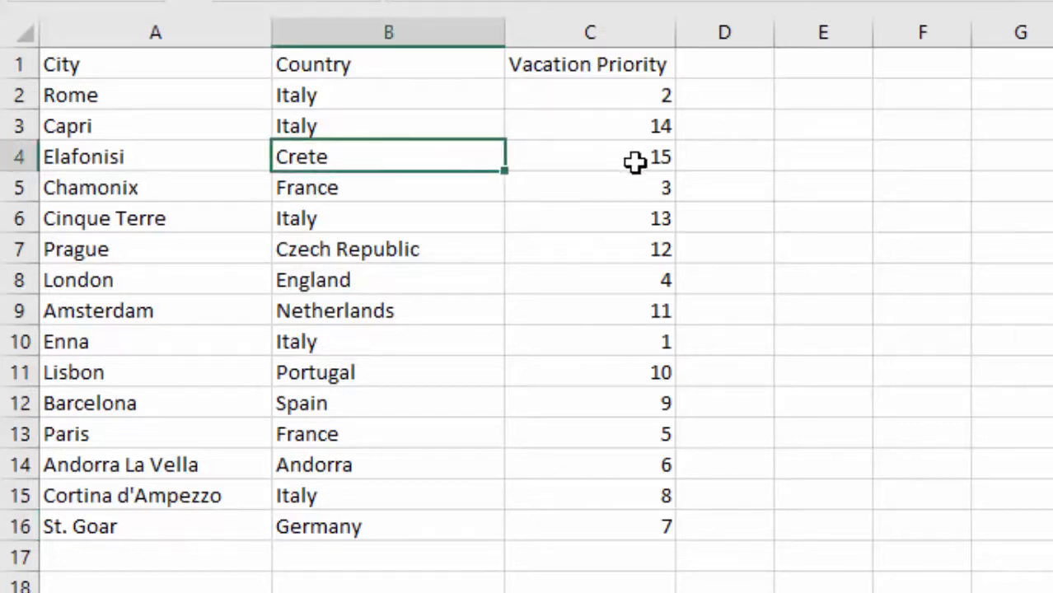
left_click(600, 343)
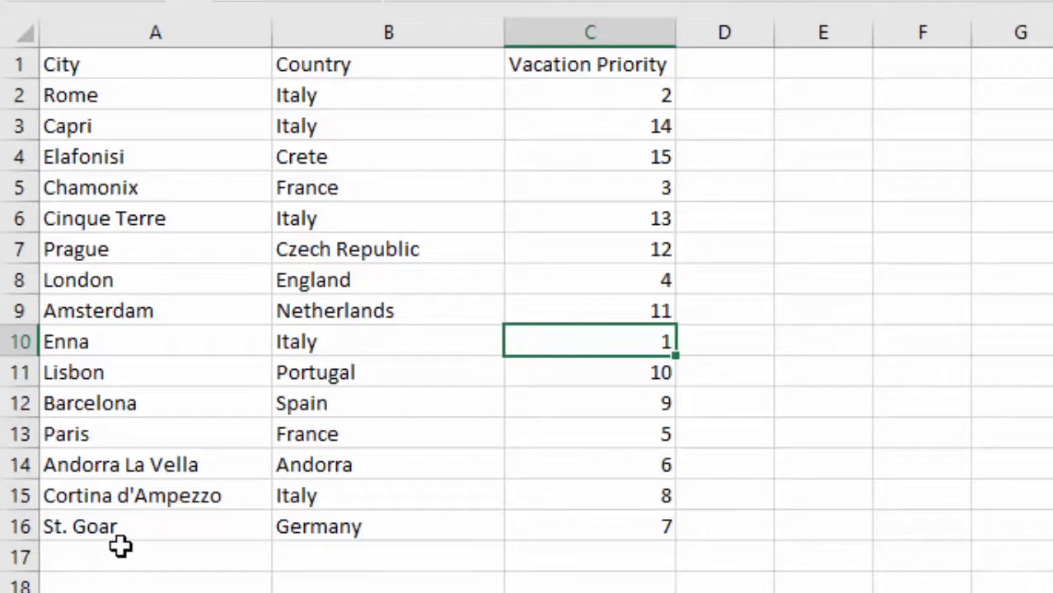
Change the city in A16 to Sankt Goar and London's country in B8 to United Kingdom
left_click(169, 532)
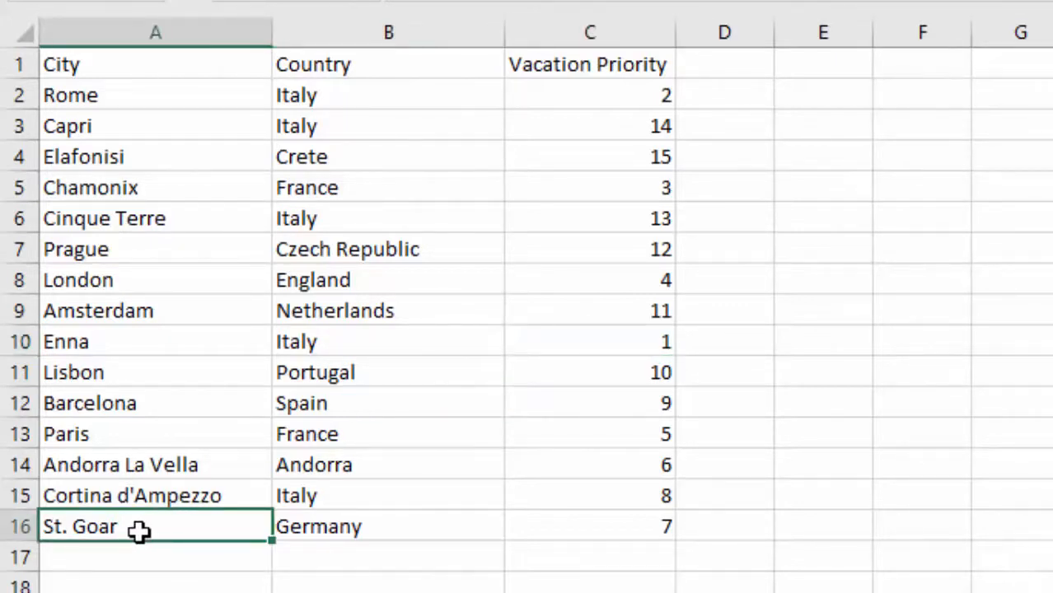
key("ctrl+z")
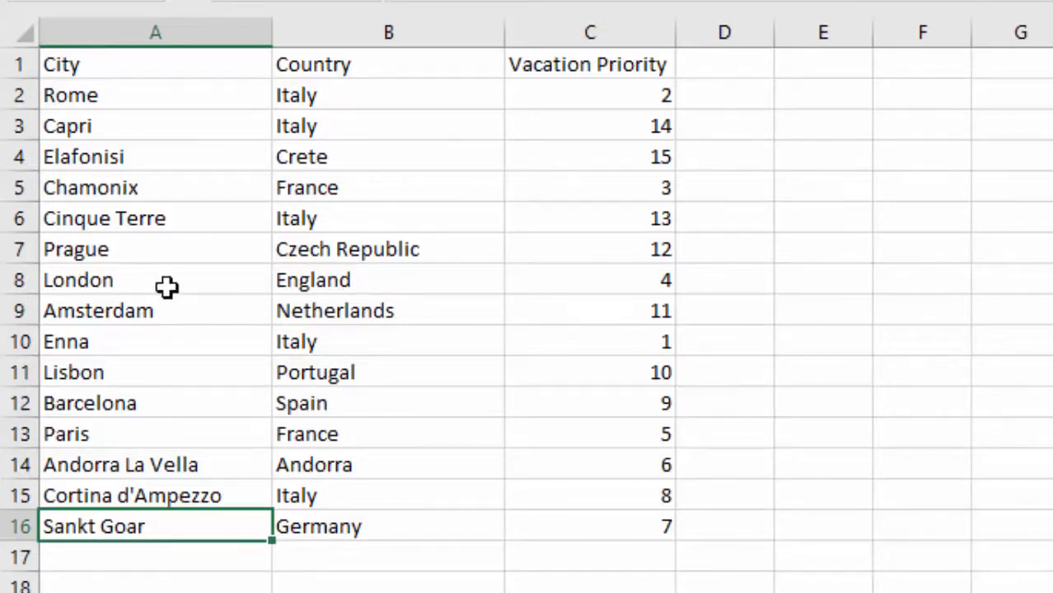
left_click(376, 282)
type("Uni")
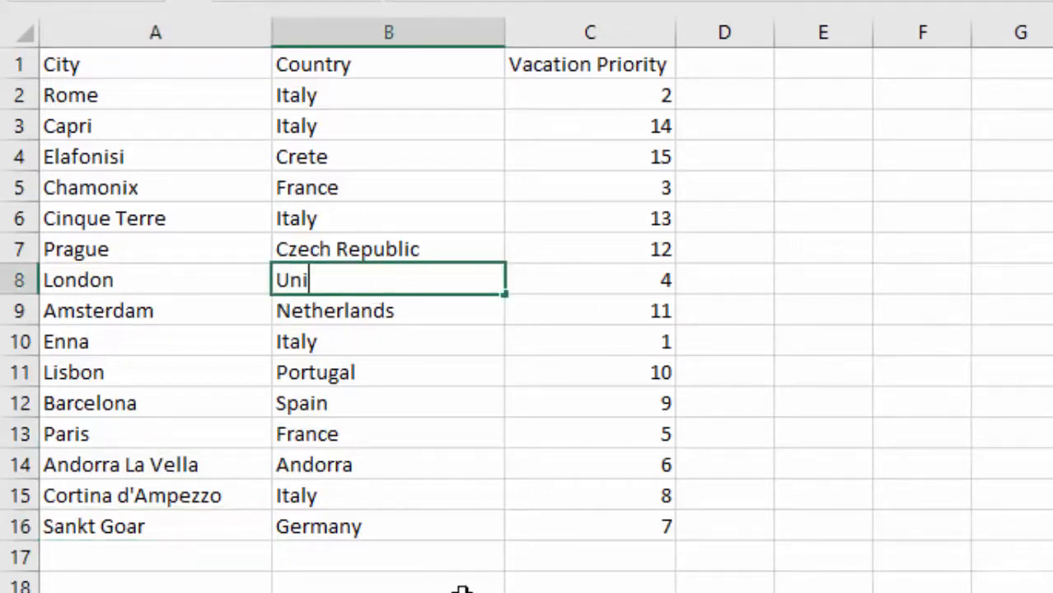
type("ted Kingdom")
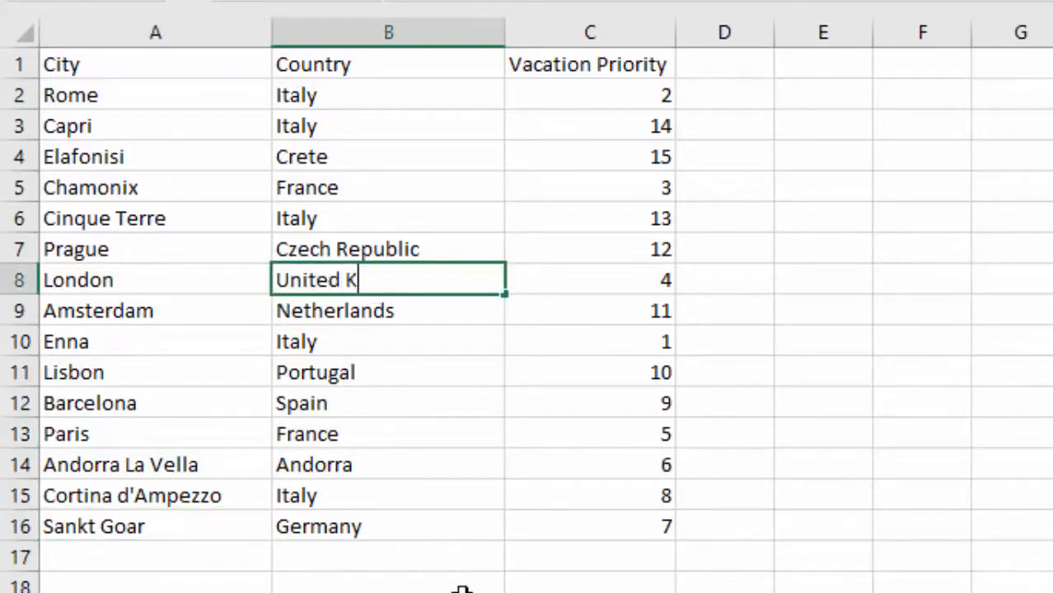
key("Return")
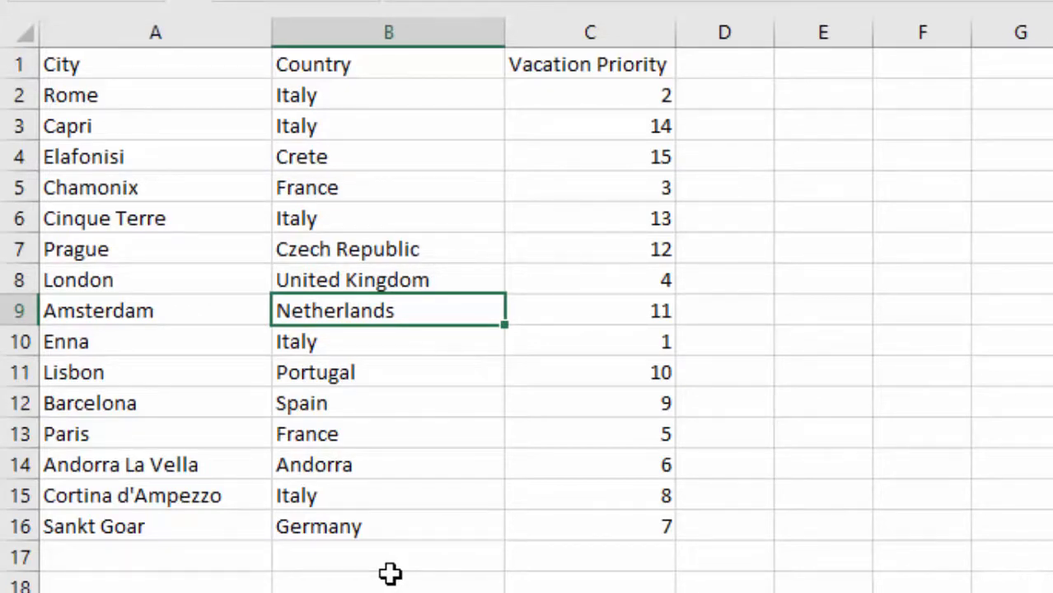
Open the existing Vacation Spots tour in 3D Maps from within the city data
left_click(369, 257)
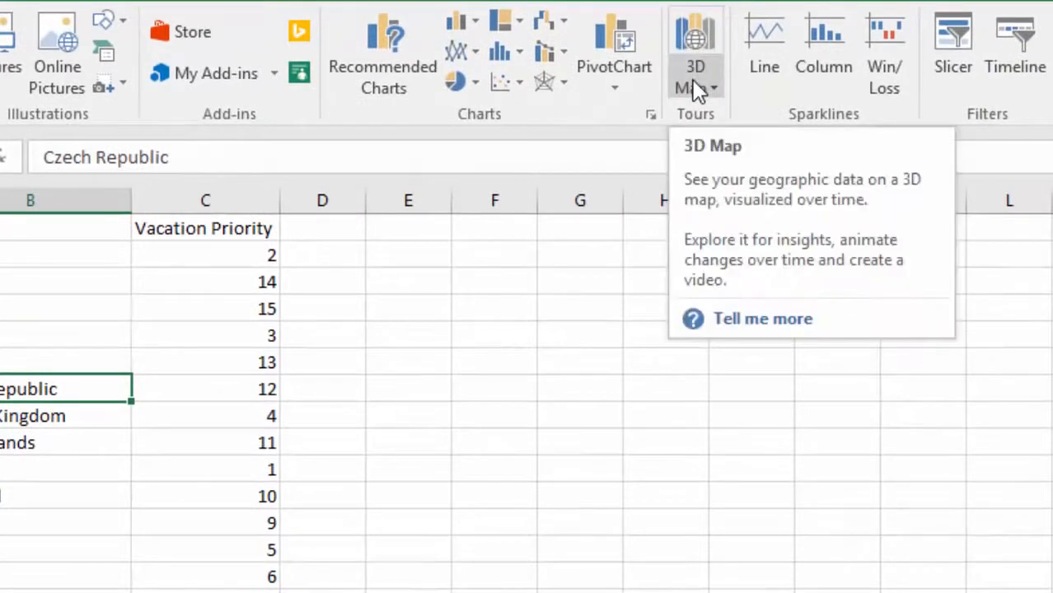
left_click(696, 89)
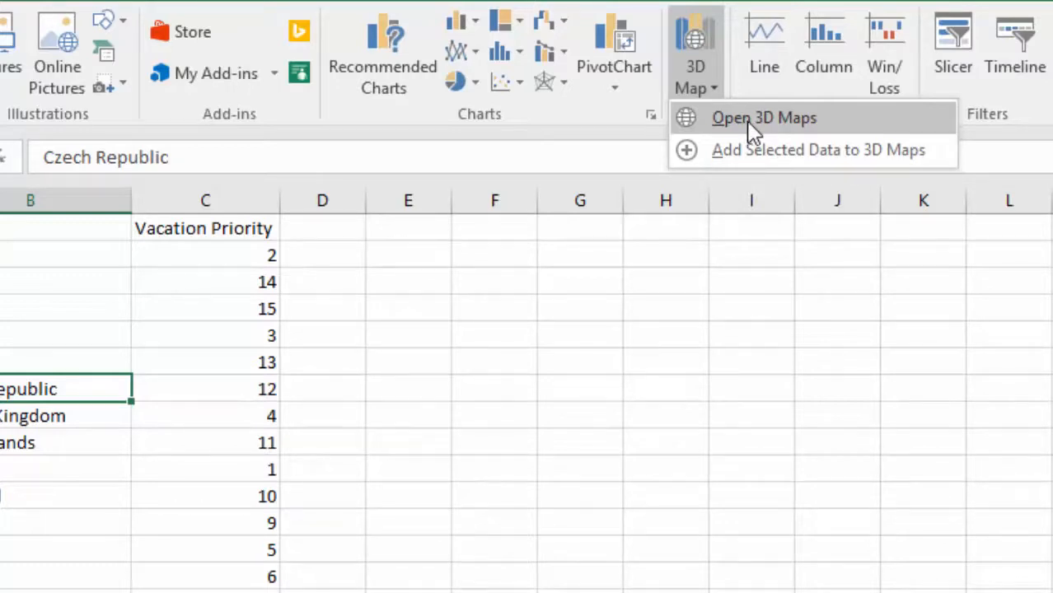
left_click(823, 118)
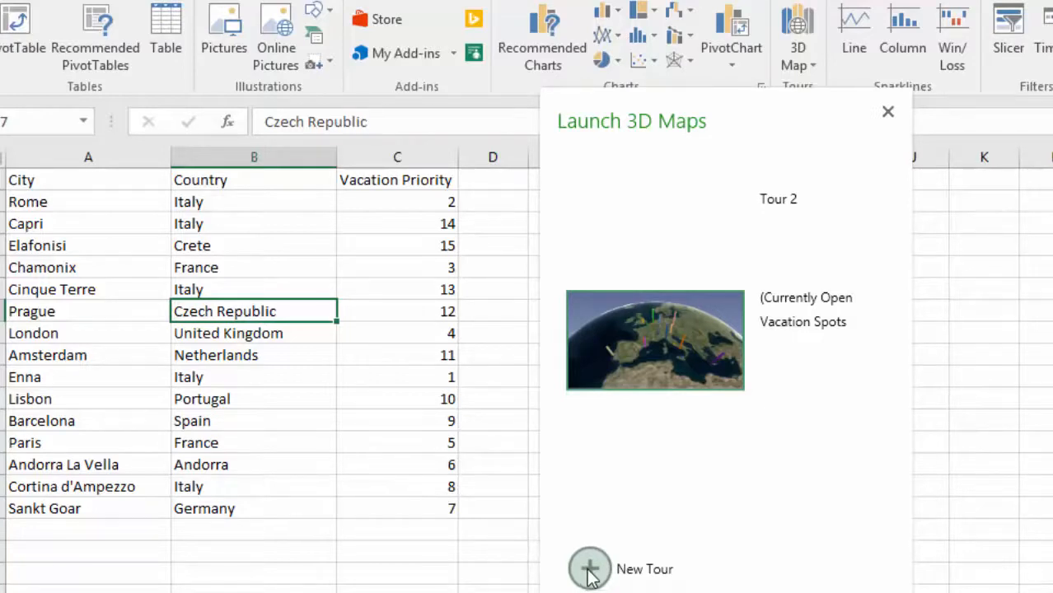
left_click(711, 342)
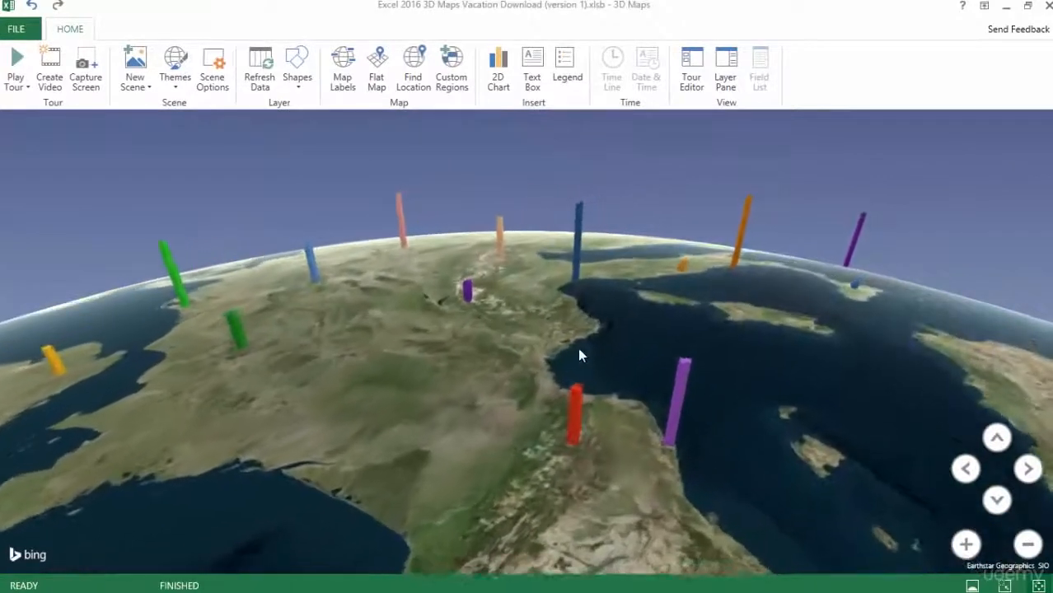
left_click_drag(576, 349, 604, 347)
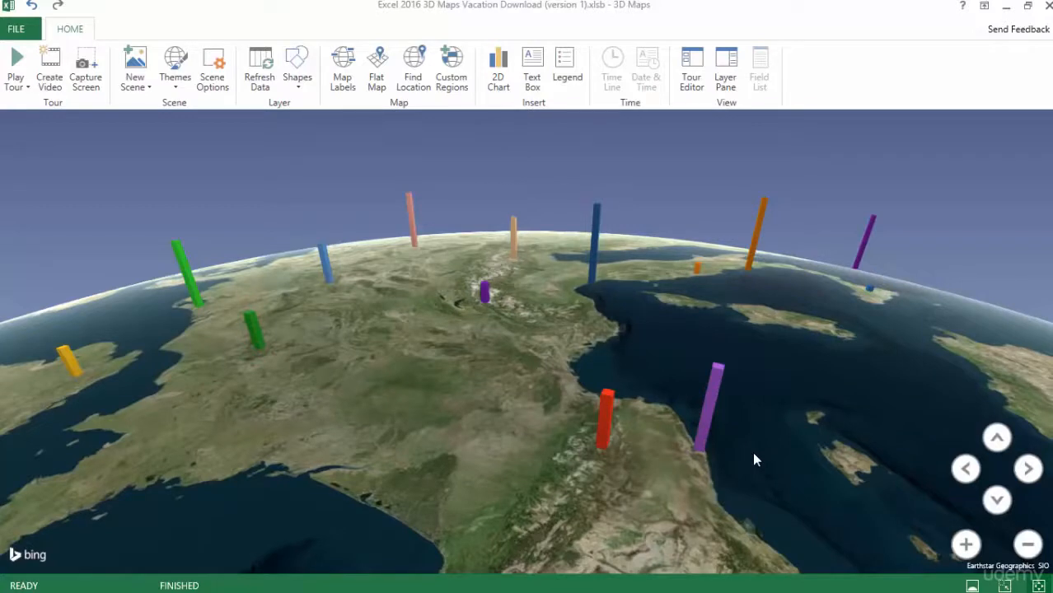
Try several globe themes on the scene, including Power Map and Radiate, and return to Aerial Color
mouse_move(869, 292)
mouse_move(755, 254)
mouse_move(487, 302)
left_click(174, 85)
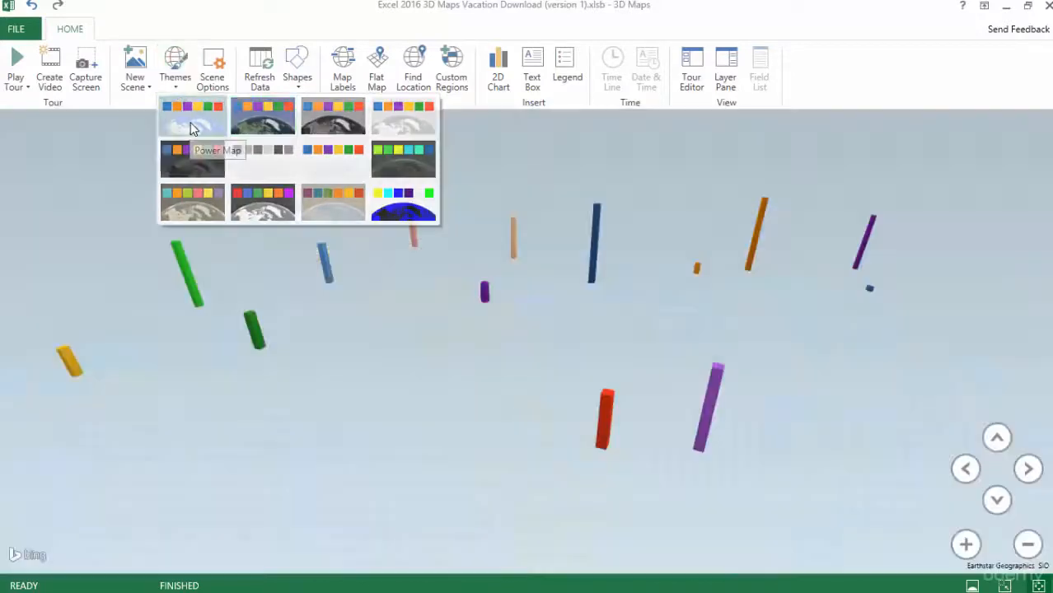
left_click(190, 128)
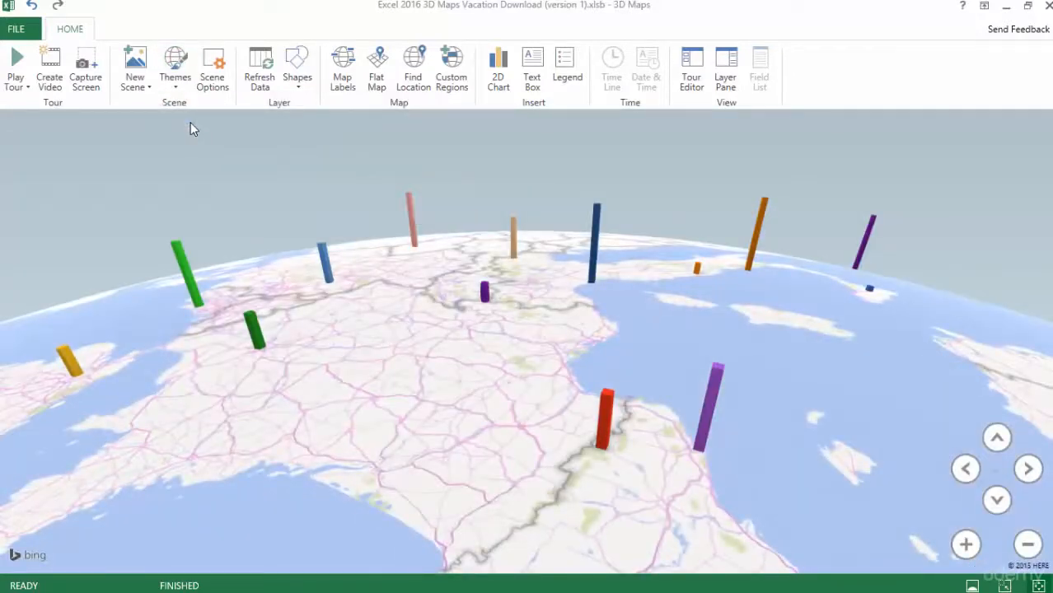
left_click(174, 78)
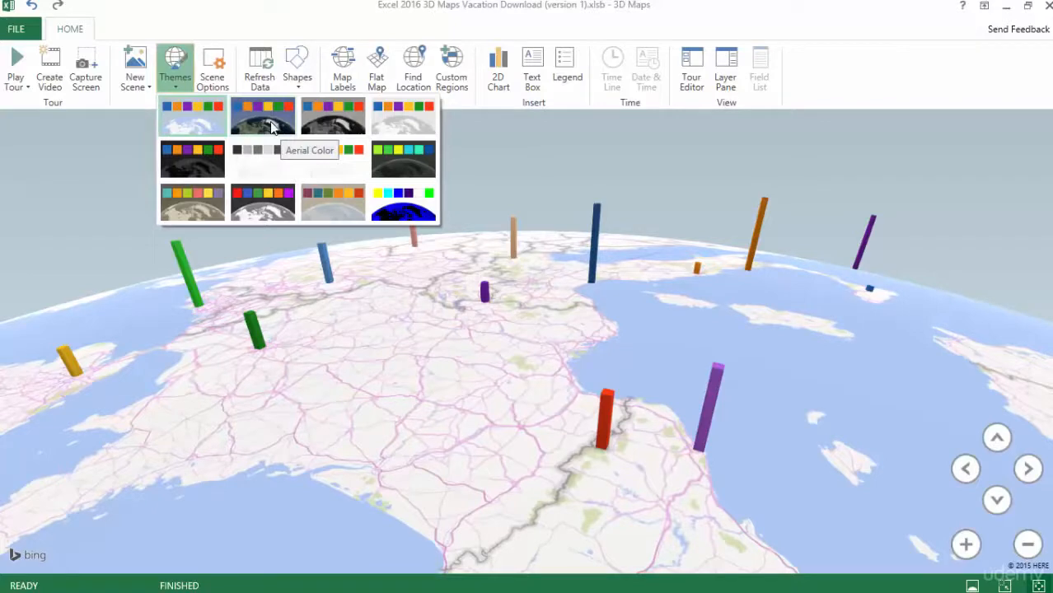
left_click(333, 124)
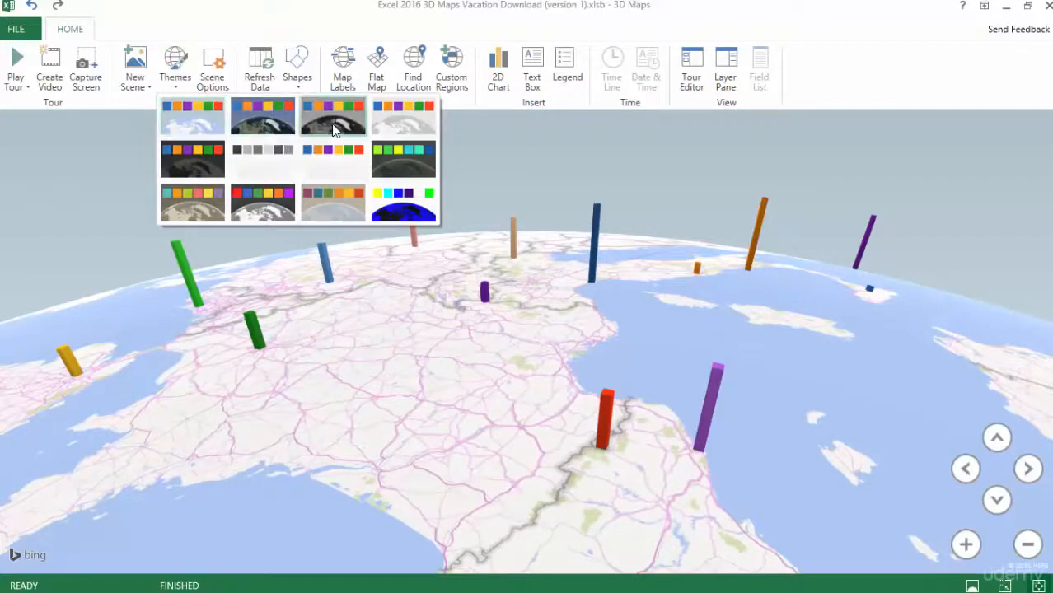
left_click(174, 78)
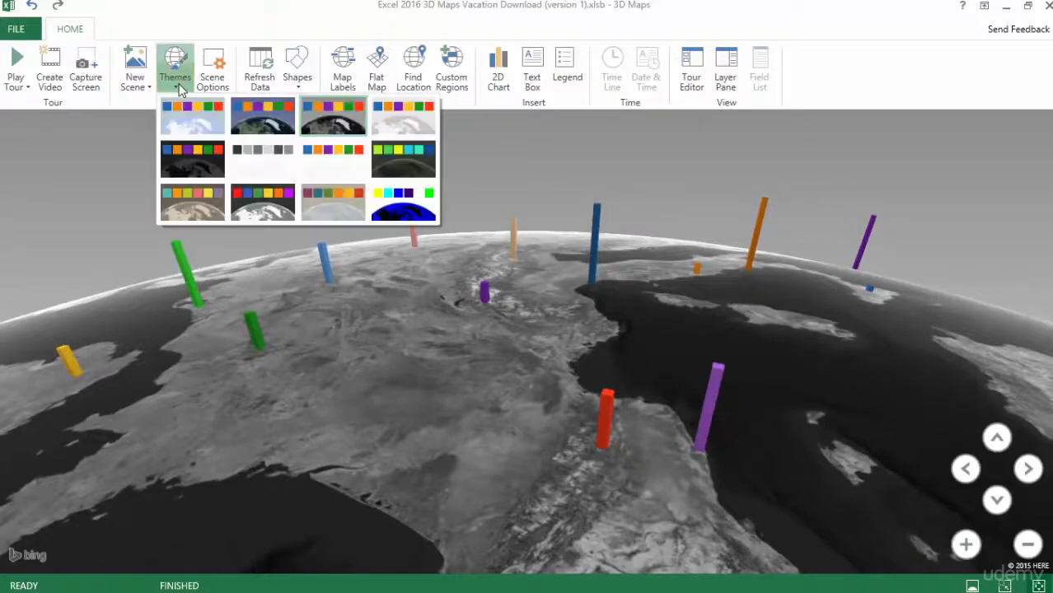
left_click(394, 131)
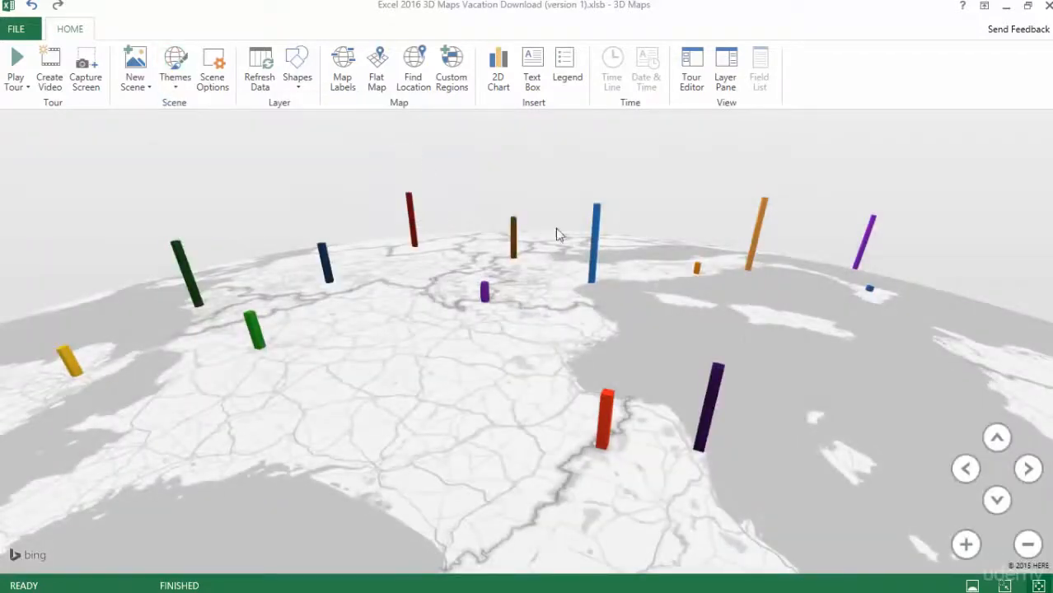
left_click(175, 82)
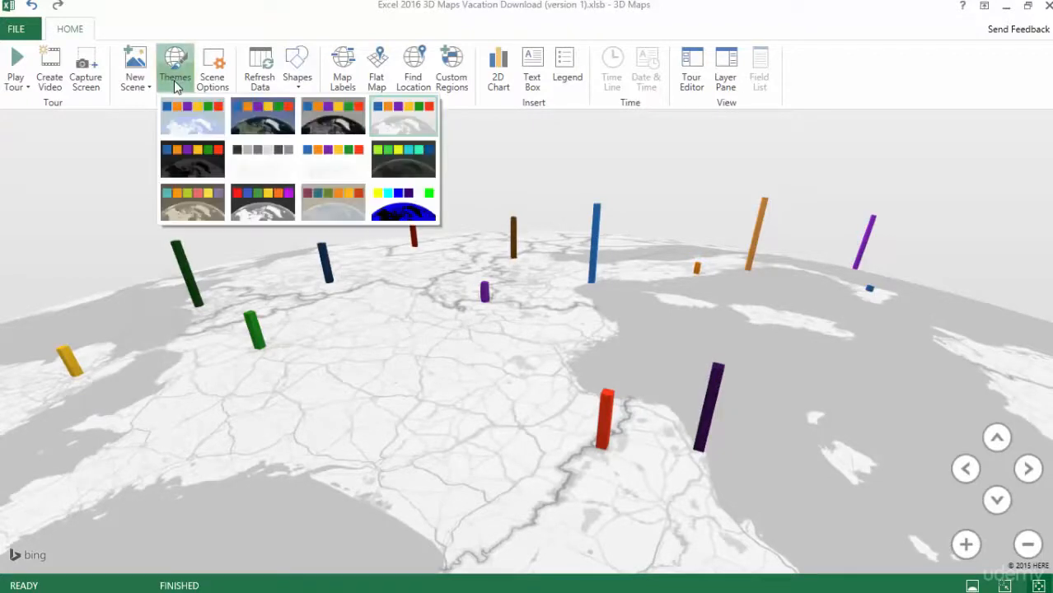
left_click(406, 171)
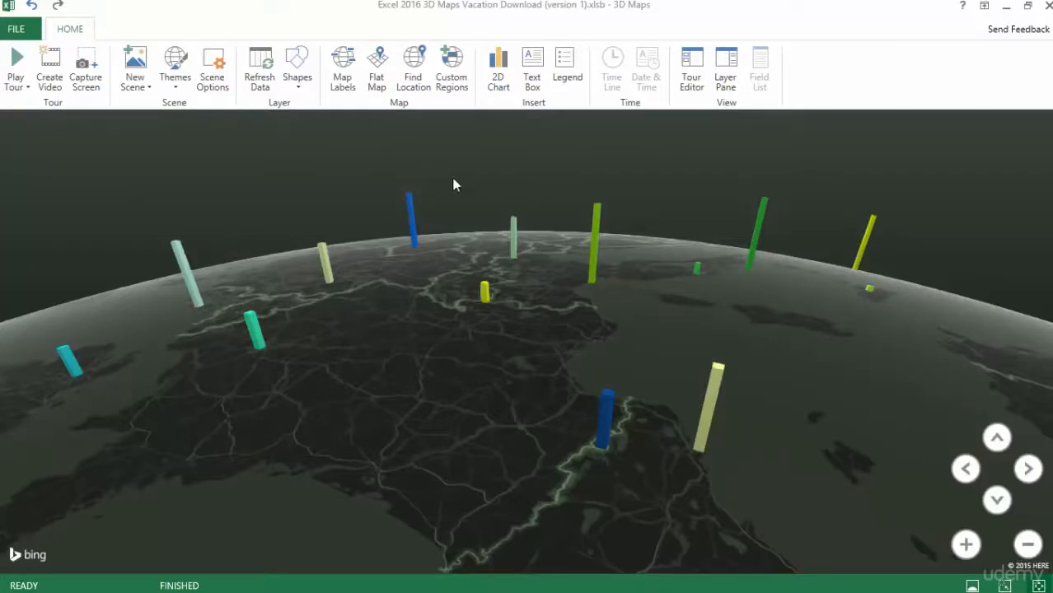
left_click(175, 68)
left_click(260, 129)
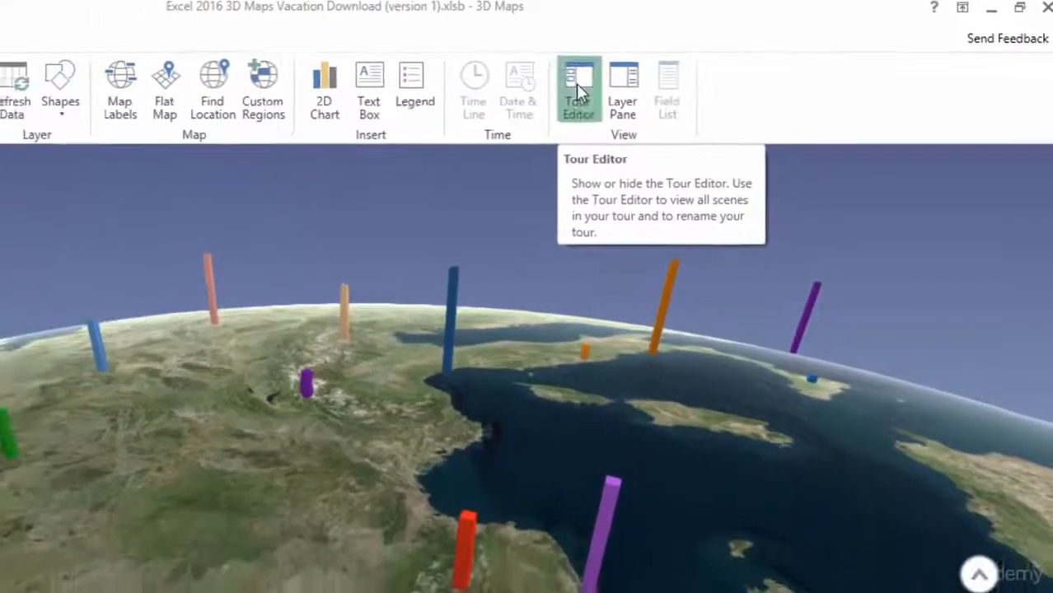
Show the Tour Editor and Layer Pane, and look through the Field List before closing it
left_click(495, 95)
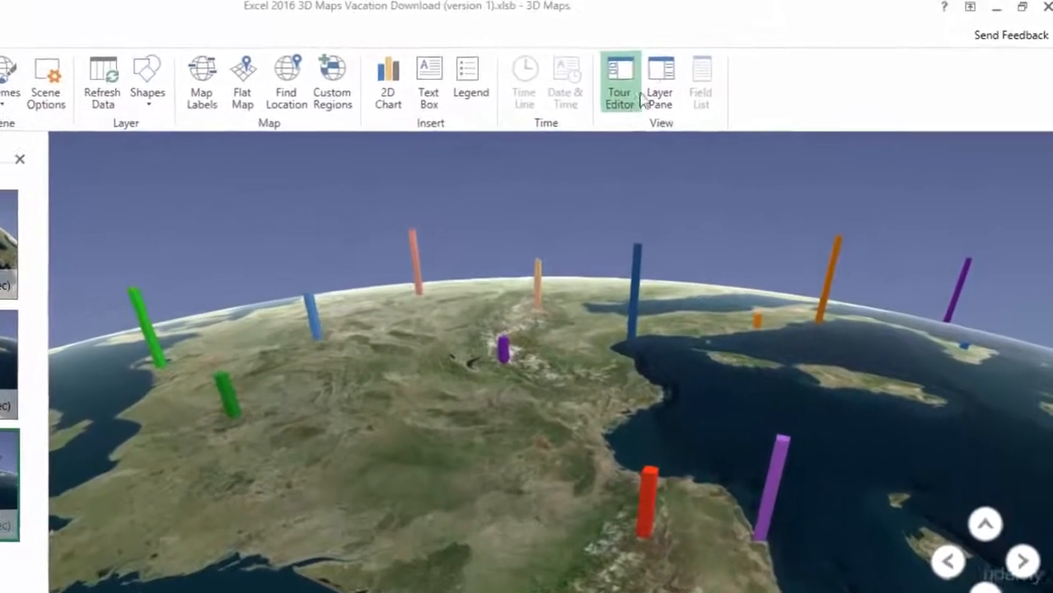
left_click(658, 82)
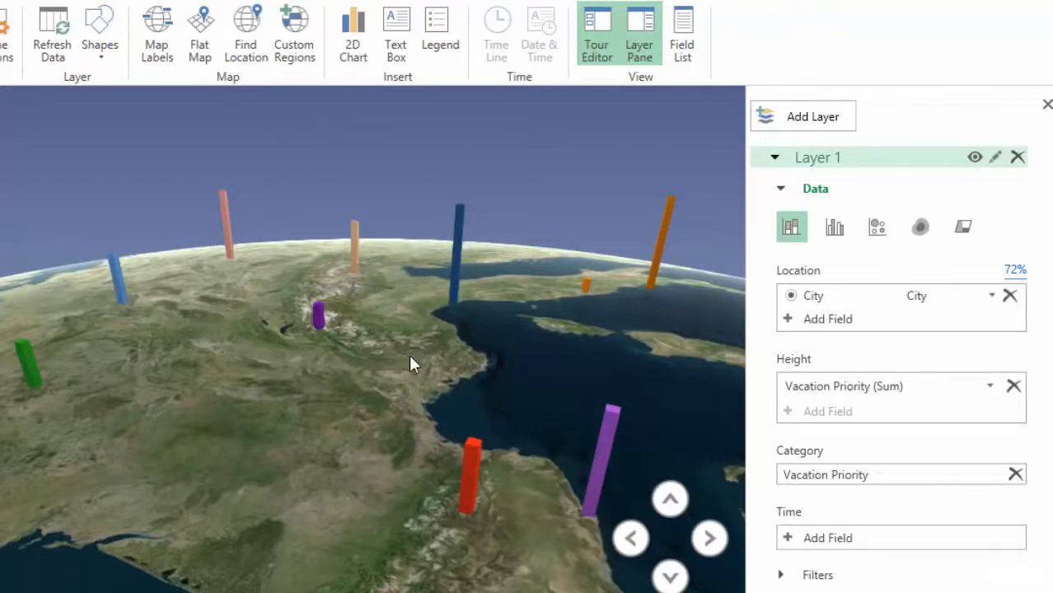
left_click(680, 32)
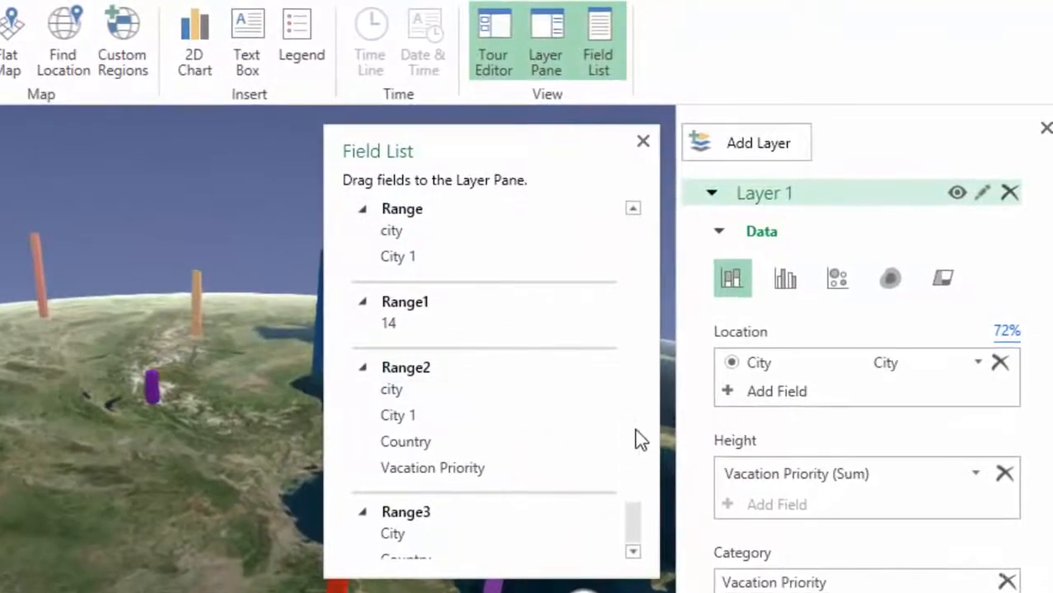
scroll(660, 472, "down", 1)
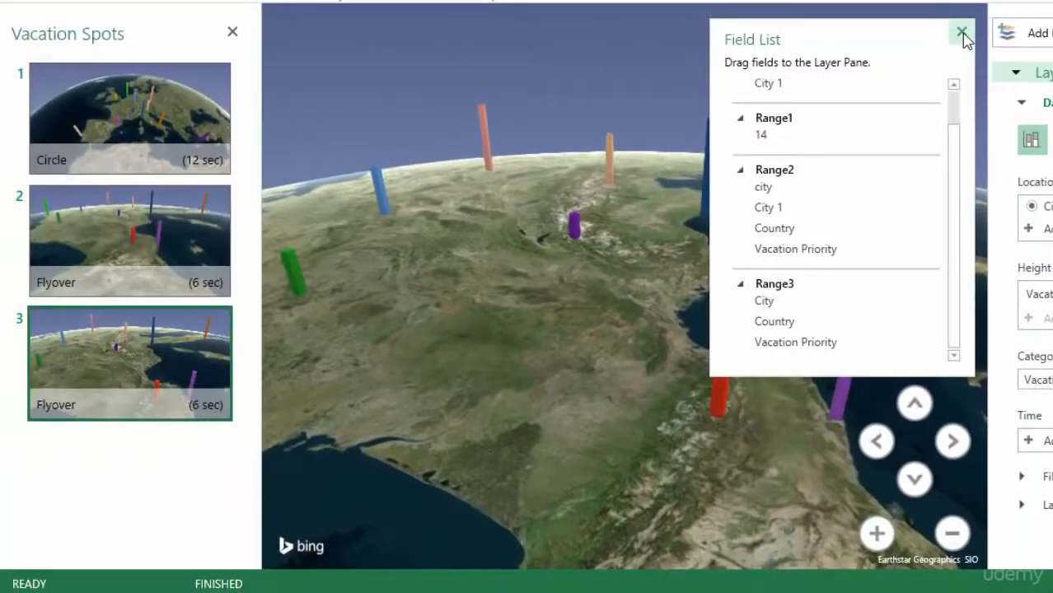
left_click(963, 35)
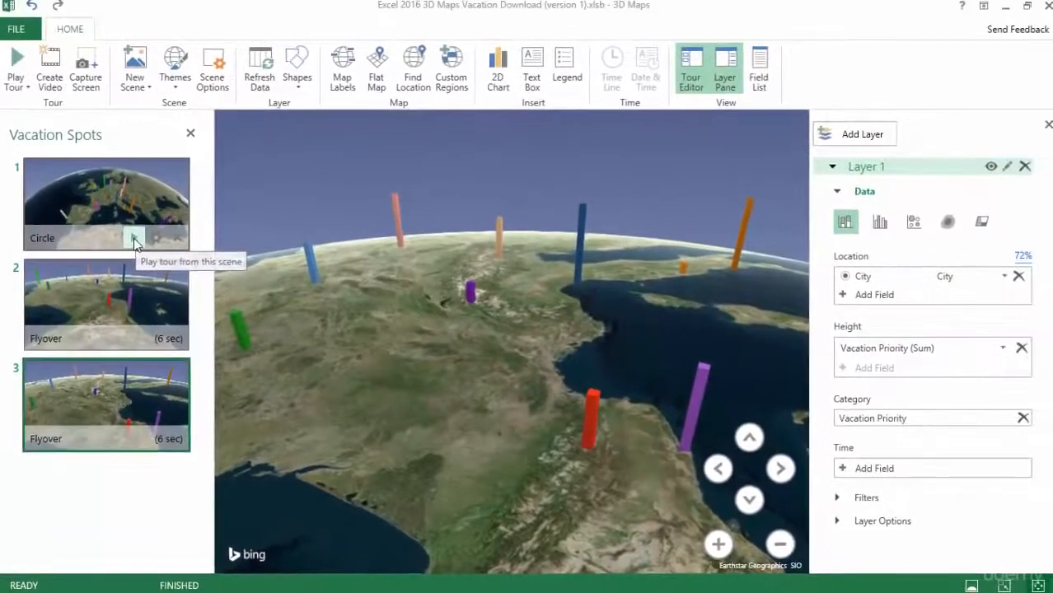
Play the tour from the Circle scene, return to the edit view and close the Field List
left_click(145, 211)
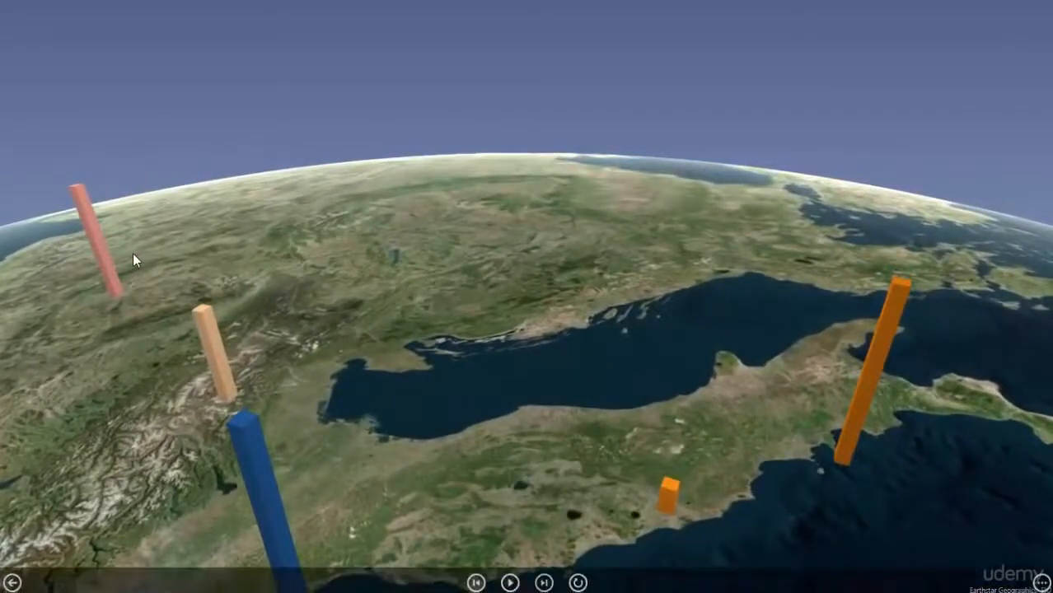
left_click(12, 583)
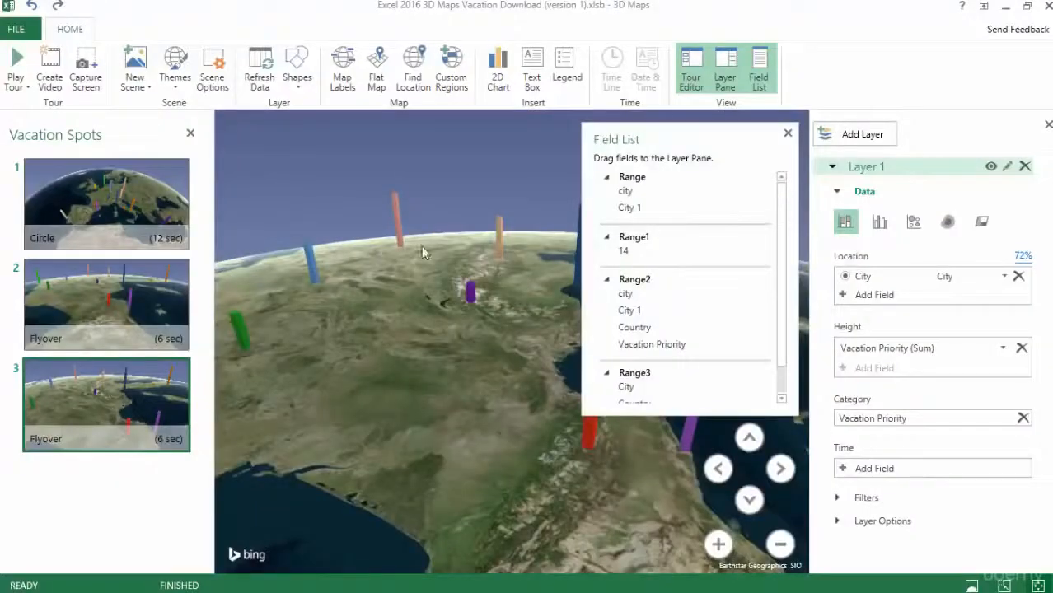
left_click(786, 136)
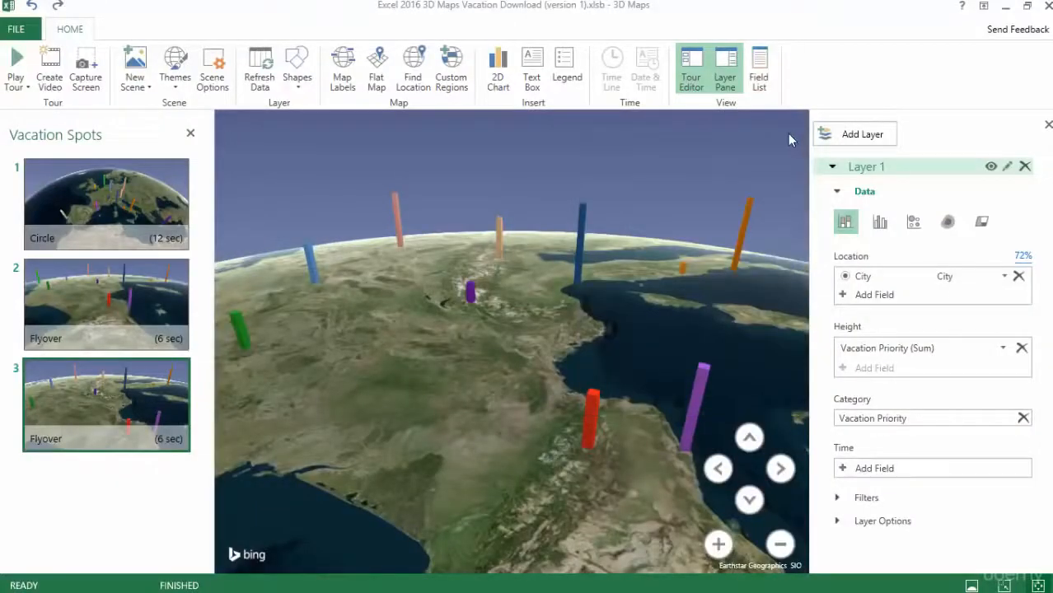
Return to the worksheet, start a new 3D Maps tour from the vacation data and hide its Field List
left_click(1006, 12)
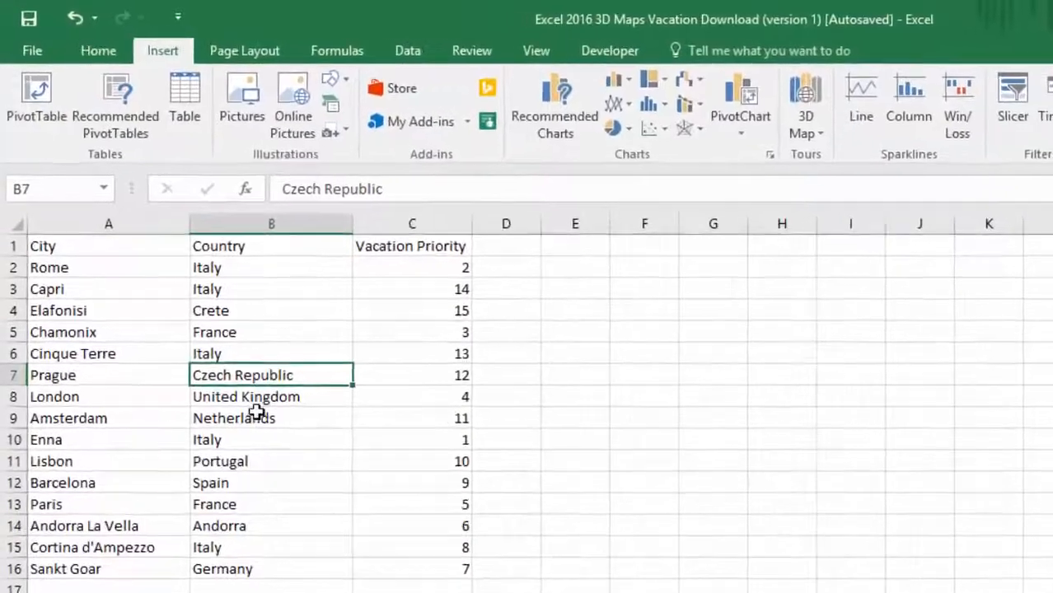
left_click(241, 400)
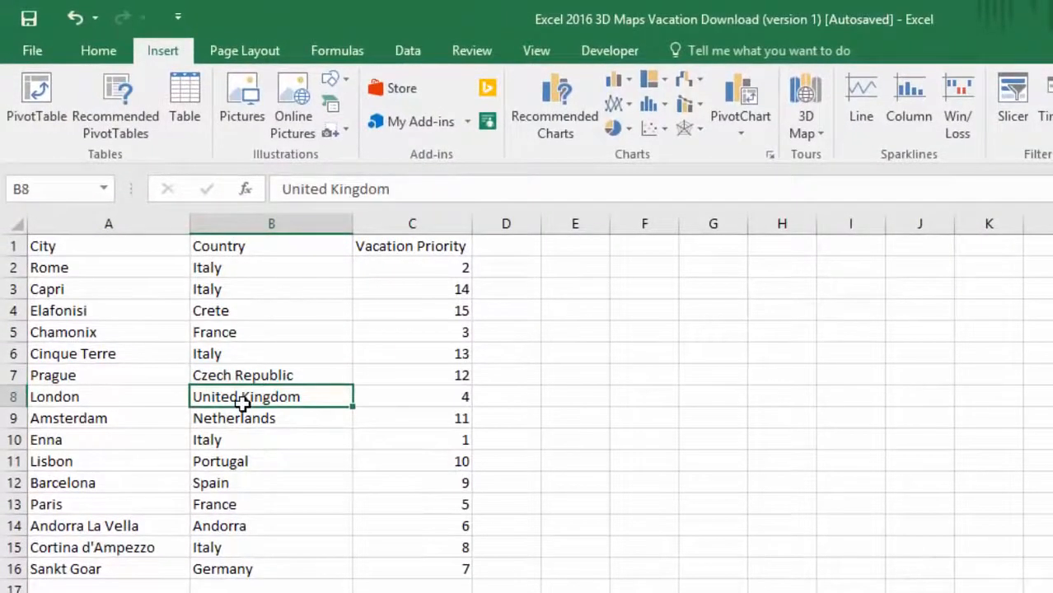
left_click(805, 132)
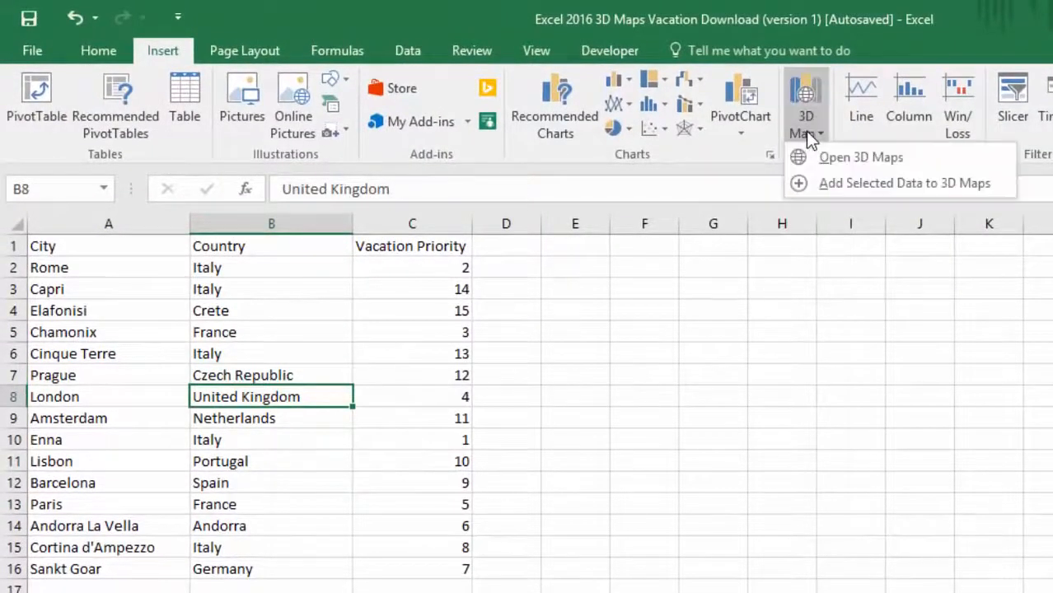
left_click(828, 157)
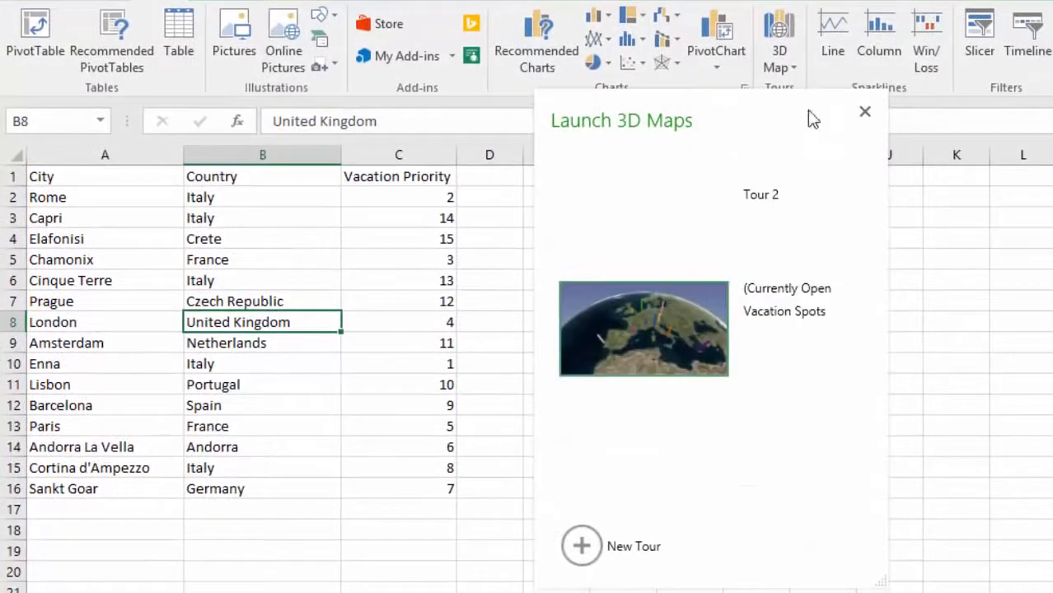
left_click(588, 555)
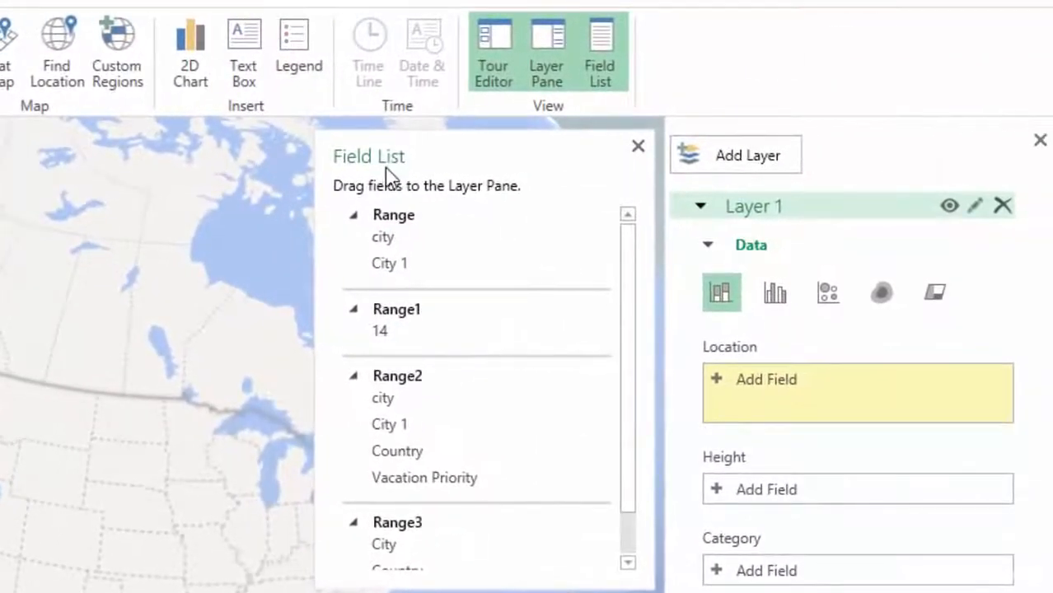
left_click(637, 146)
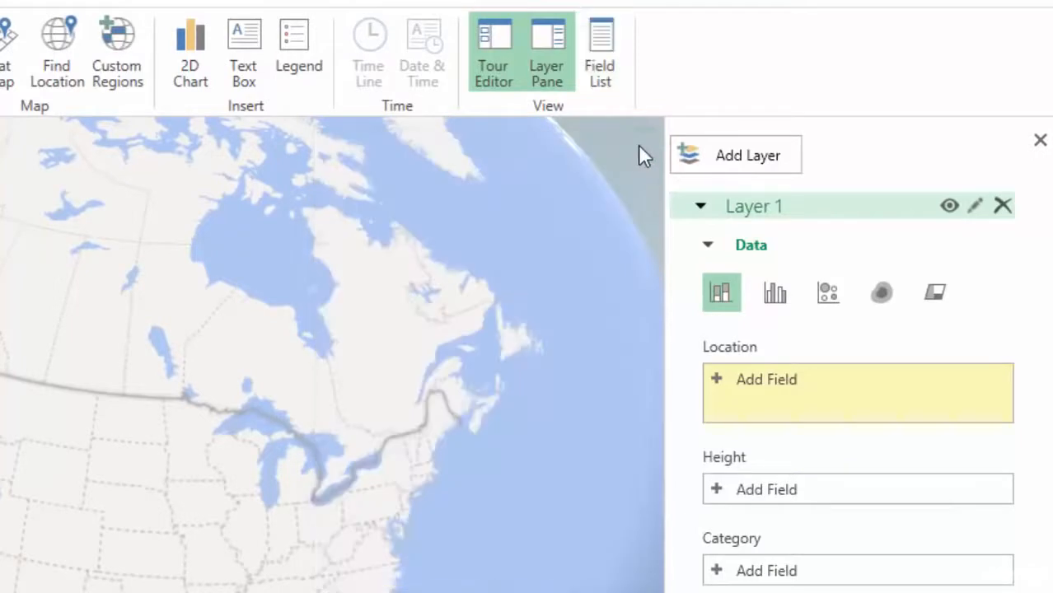
Show the Field List and assign Range3's City to Location and its Vacation Priority to Height in Layer 1
left_click(608, 59)
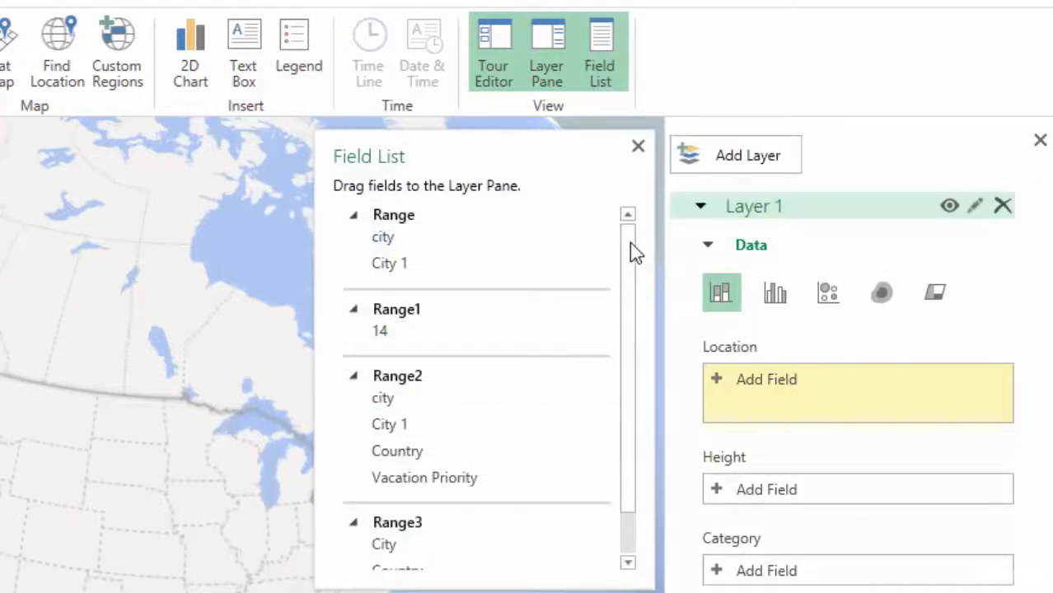
left_click_drag(629, 243, 629, 376)
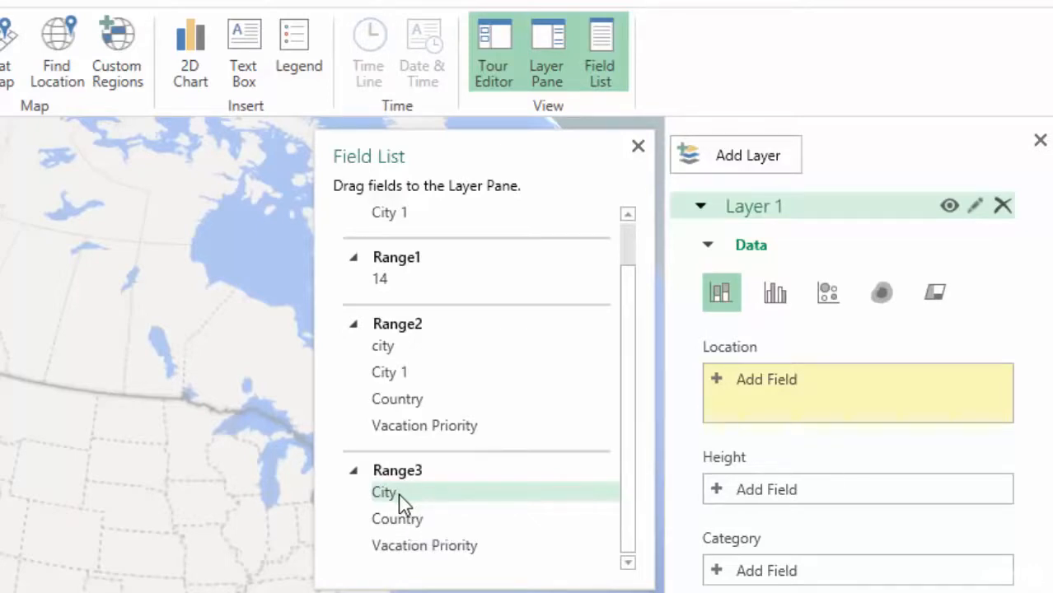
left_click_drag(401, 500, 807, 399)
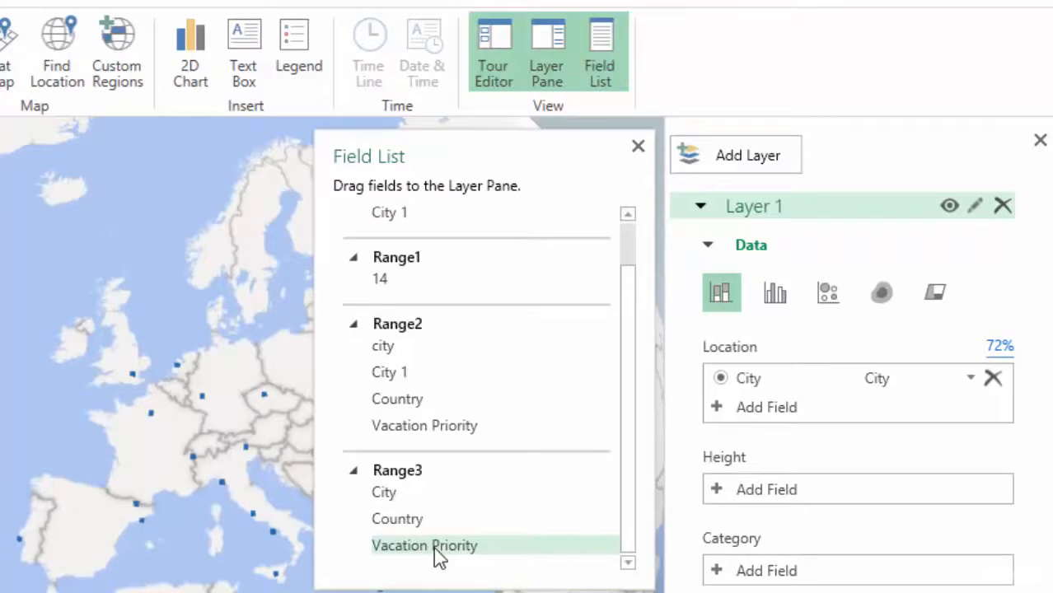
left_click_drag(439, 558, 822, 491)
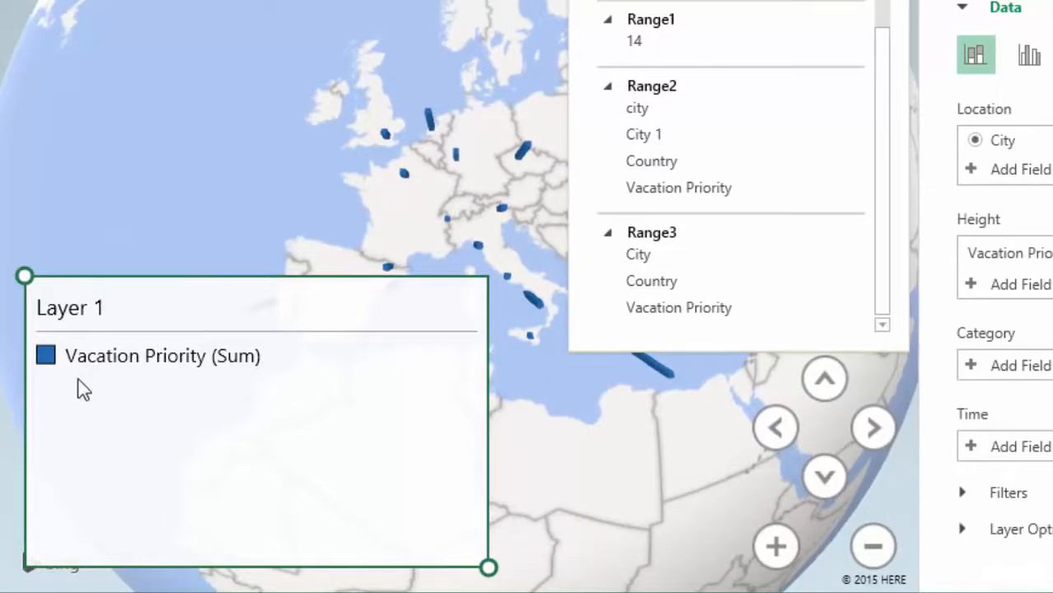
Remove the Layer 1 legend from the map and assign Range3's Vacation Priority to Category, closing the Field List
right_click(352, 299)
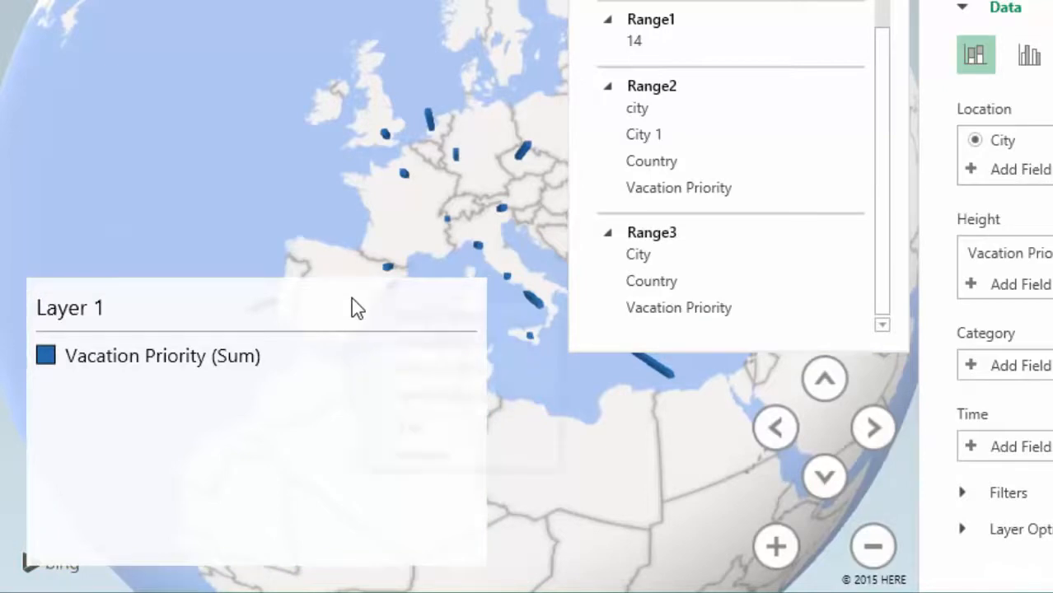
left_click(438, 458)
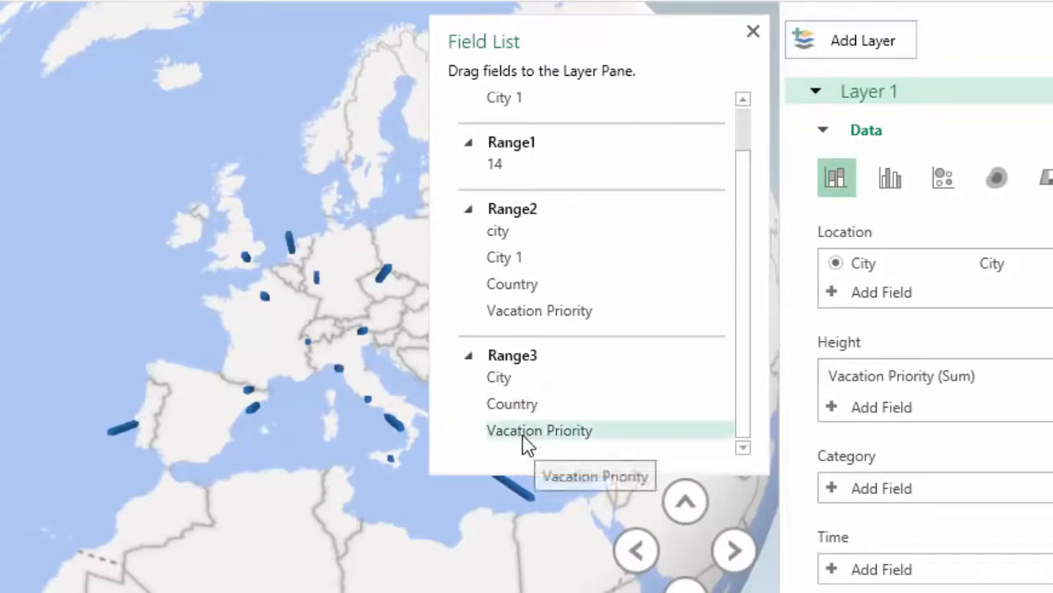
left_click_drag(522, 435, 937, 490)
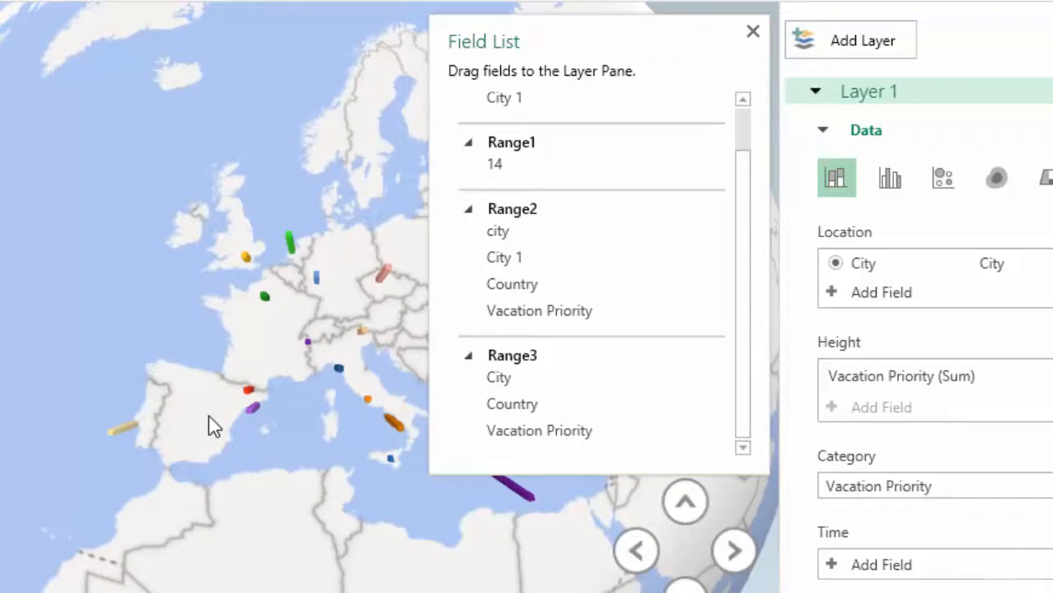
left_click(753, 33)
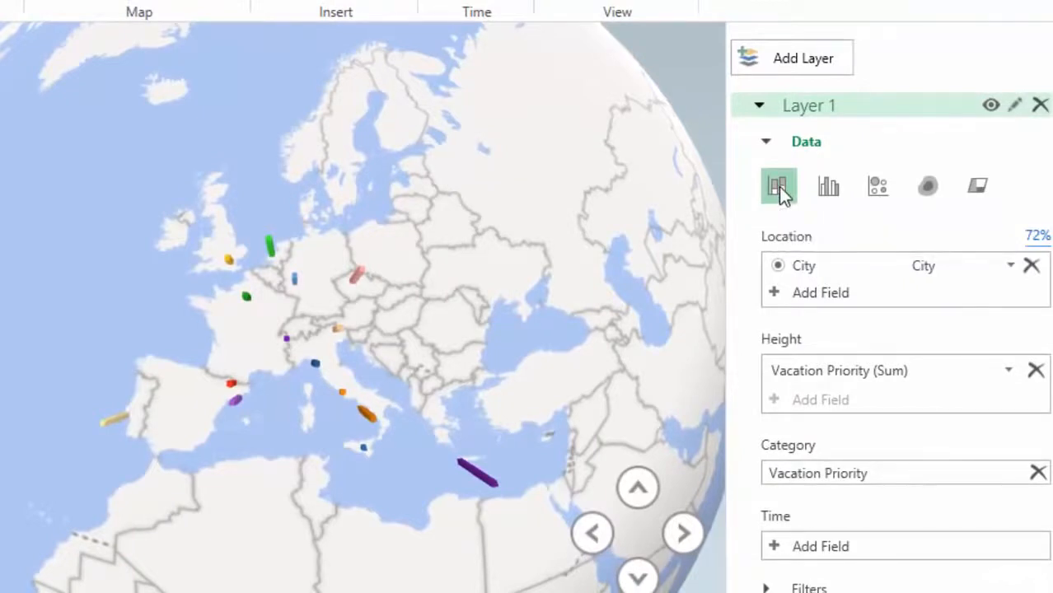
Try the clustered column, bubble and heat map visualizations for Layer 1, inspecting the details of a city bubble
left_click(827, 184)
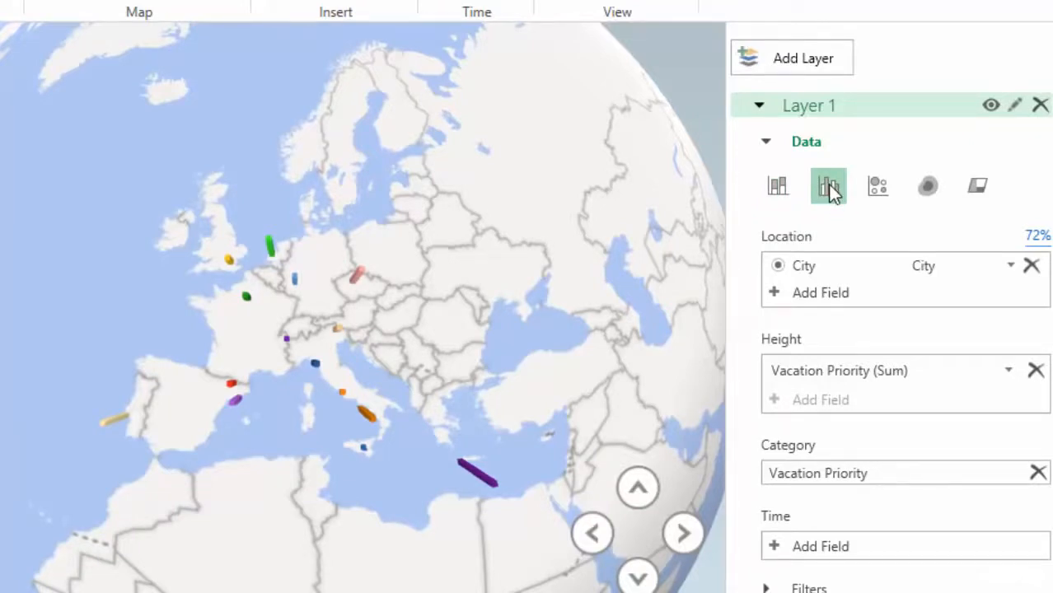
left_click(877, 187)
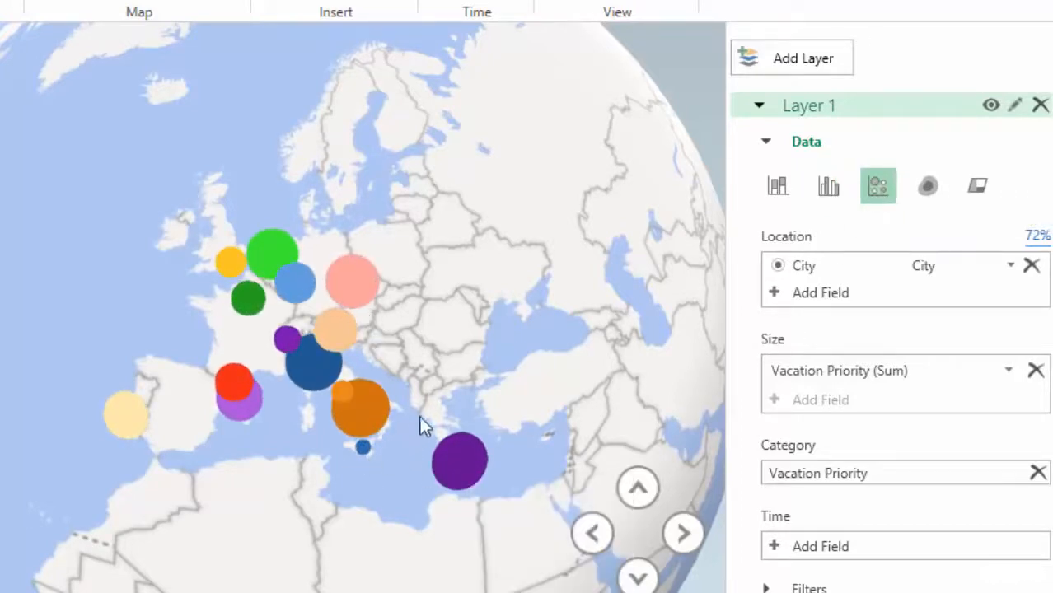
mouse_move(470, 473)
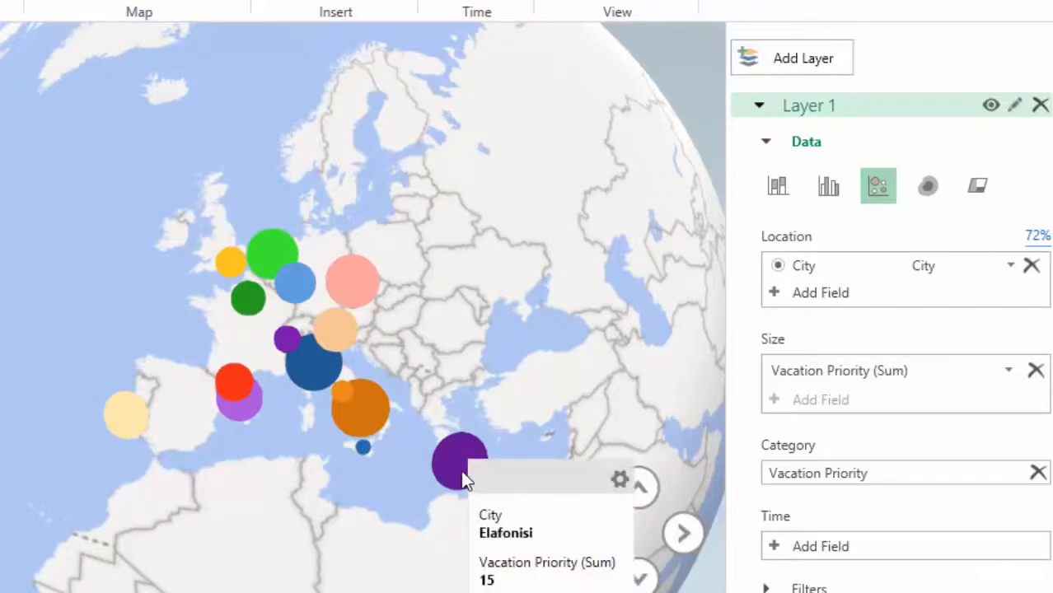
mouse_move(363, 448)
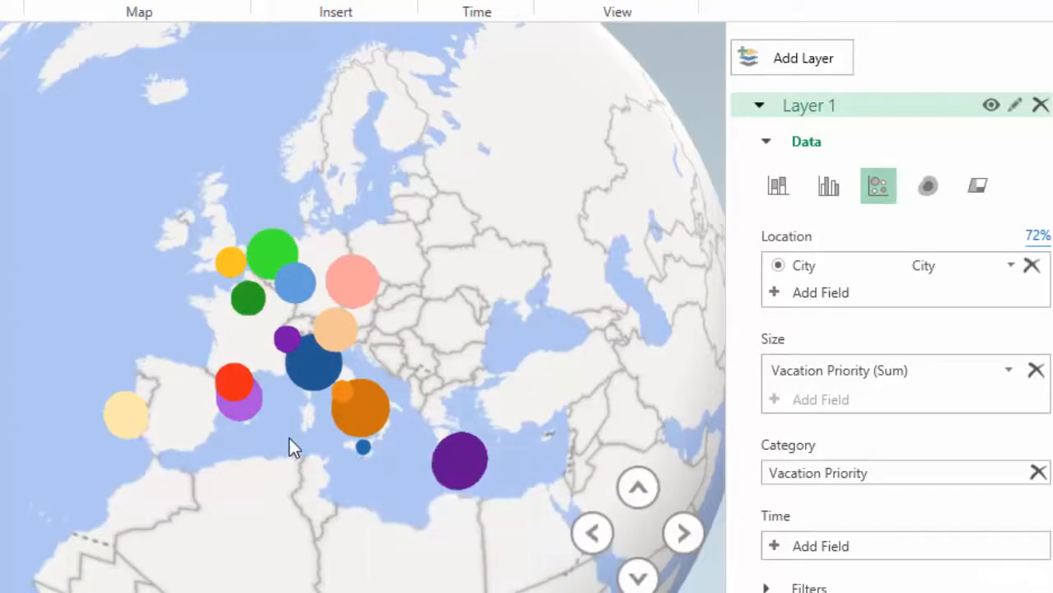
left_click(927, 188)
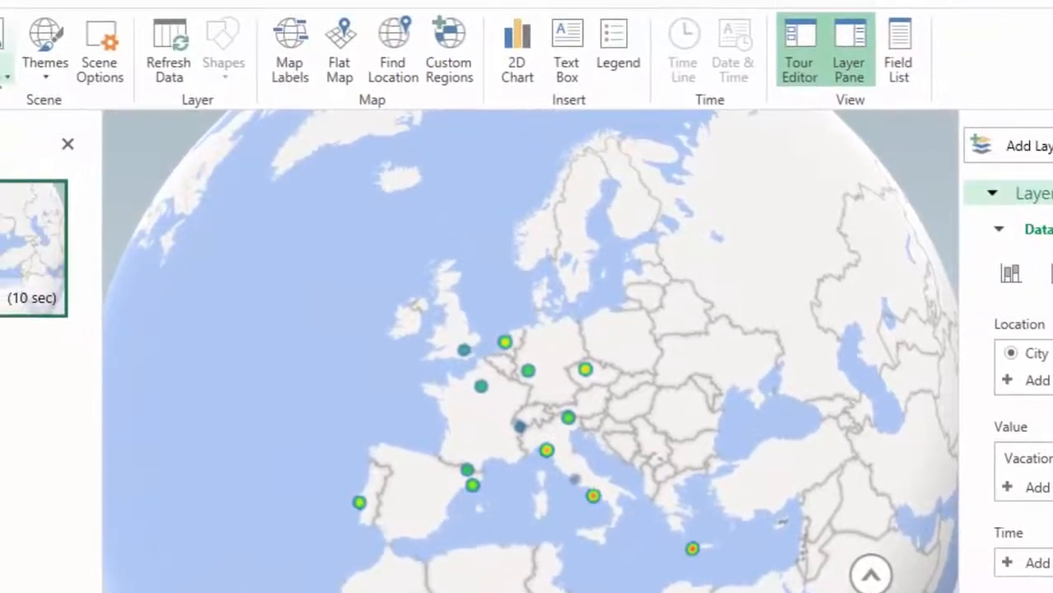
Apply the Aerial Color theme to the scene and switch Layer 1 back to the stacked column visualization
left_click(35, 71)
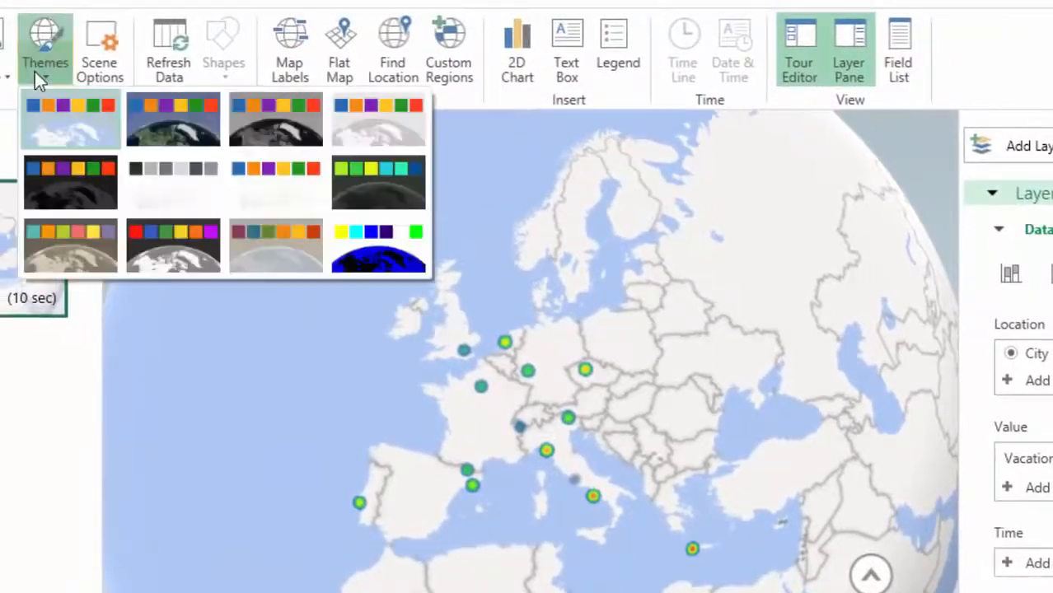
left_click(178, 124)
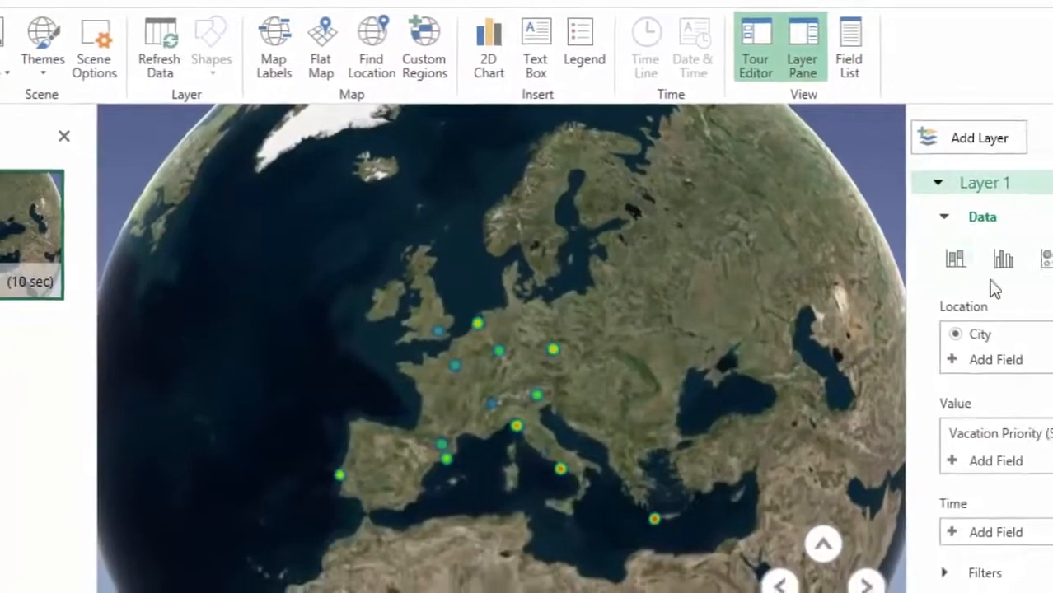
left_click(1026, 266)
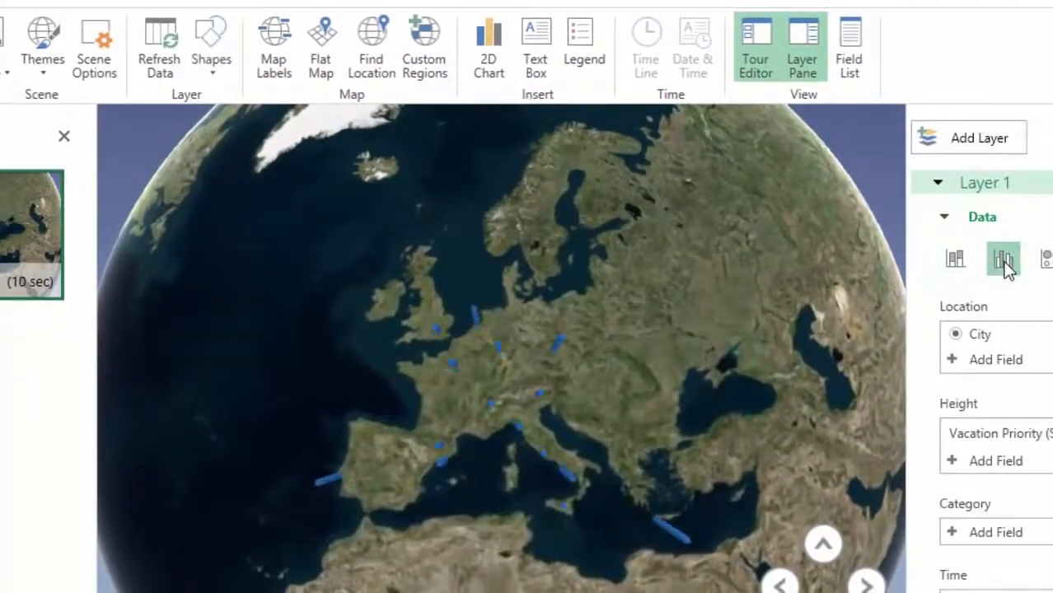
Reassign Range3's Vacation Priority from the Field List to the Category of Layer 1
left_click(857, 44)
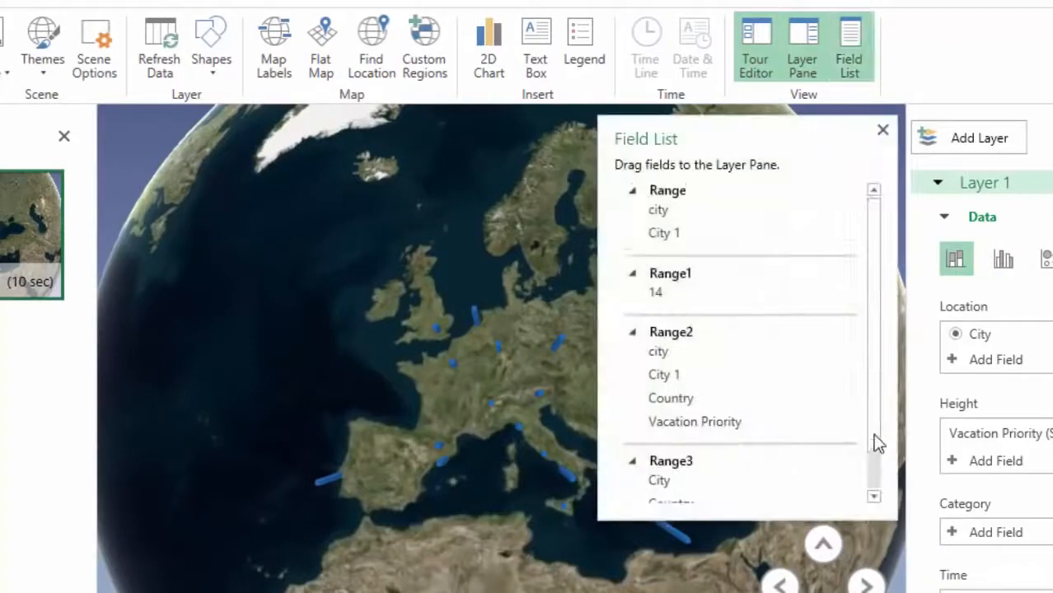
scroll(874, 439, "down", 2)
left_click_drag(705, 486, 1022, 537)
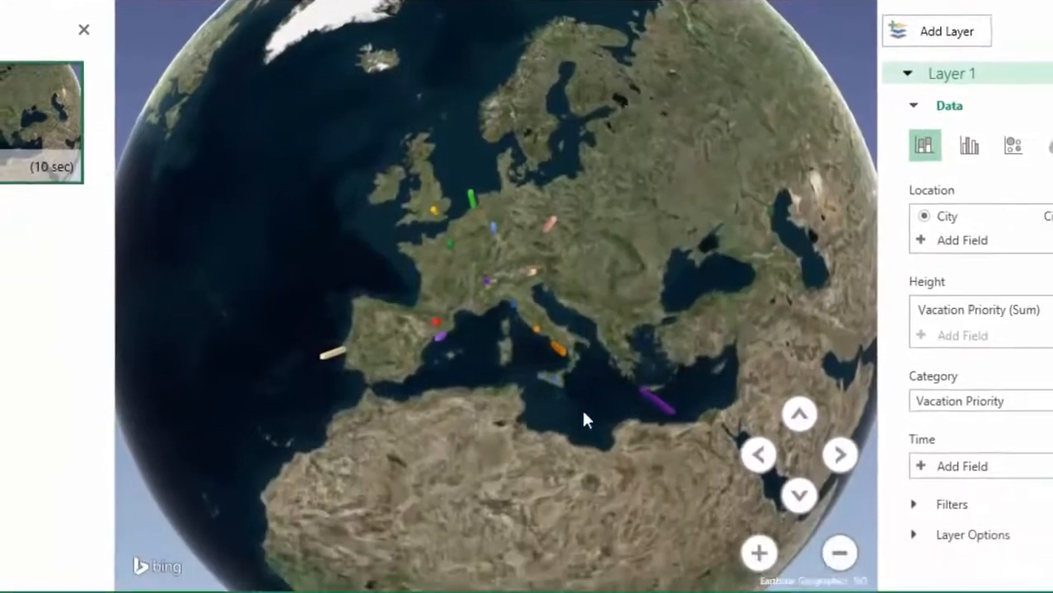
Tilt the globe up and down until the city columns over Europe stand out against the horizon
left_click_drag(583, 414, 575, 261)
left_click(799, 498)
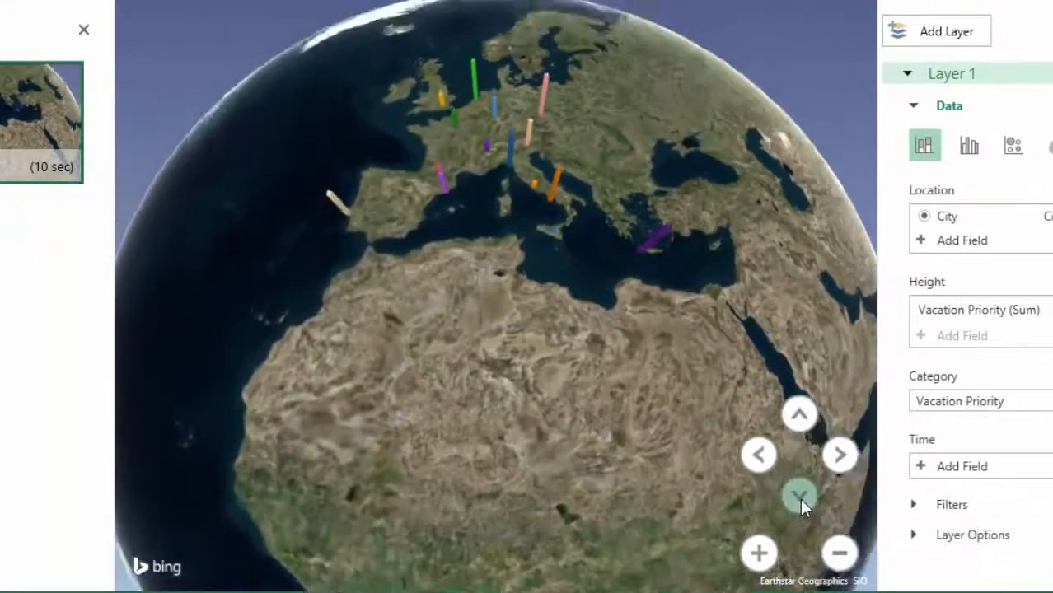
left_click(799, 497)
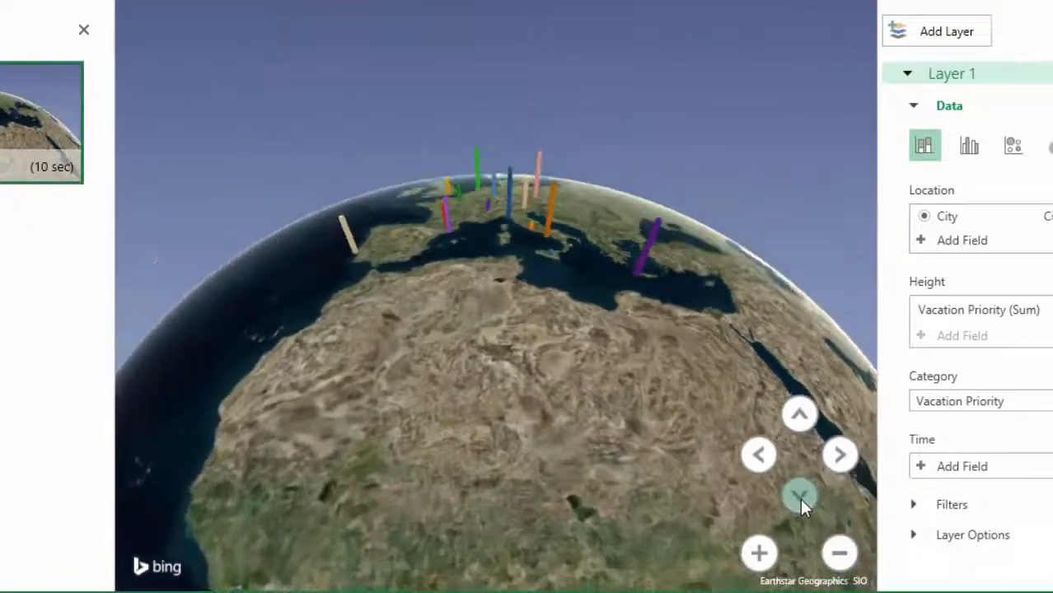
left_click(799, 415)
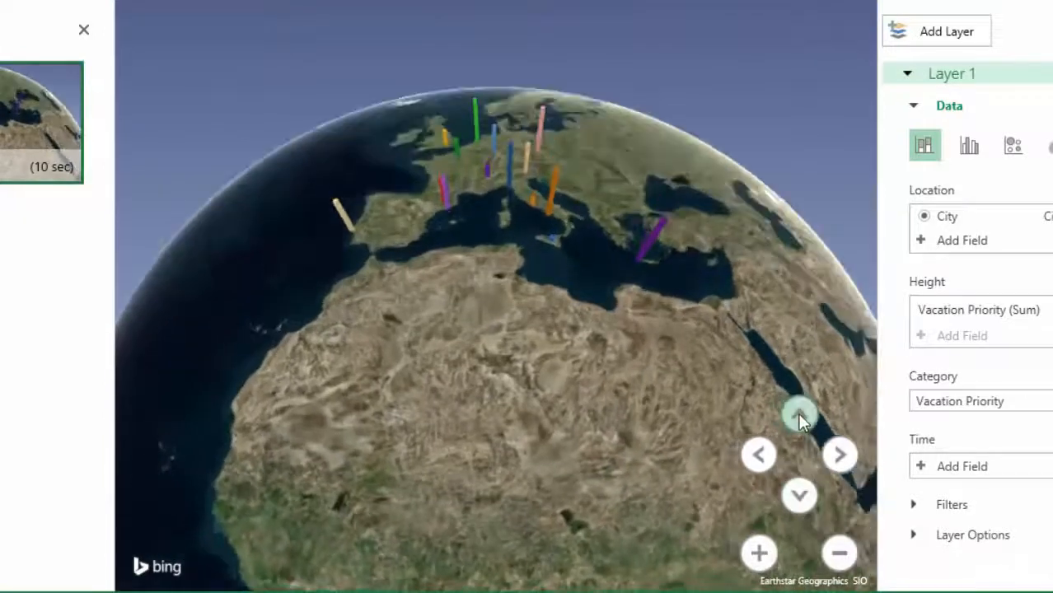
left_click(799, 414)
left_click(799, 414)
left_click(799, 414)
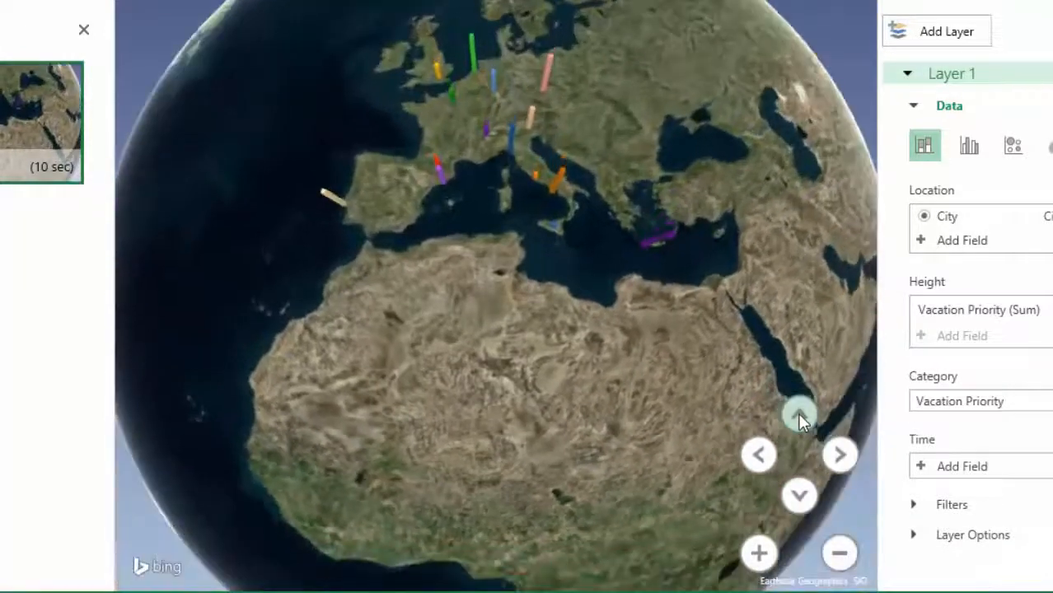
left_click(800, 495)
left_click(800, 496)
left_click(800, 495)
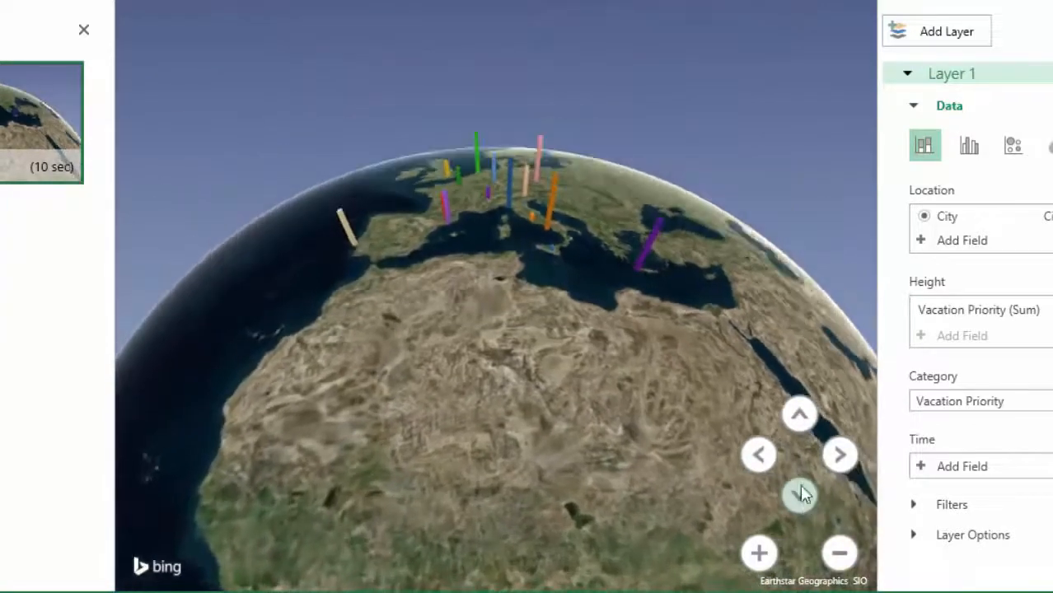
Rotate the globe left and back right to examine the city columns from different angles
left_click(760, 454)
left_click(760, 455)
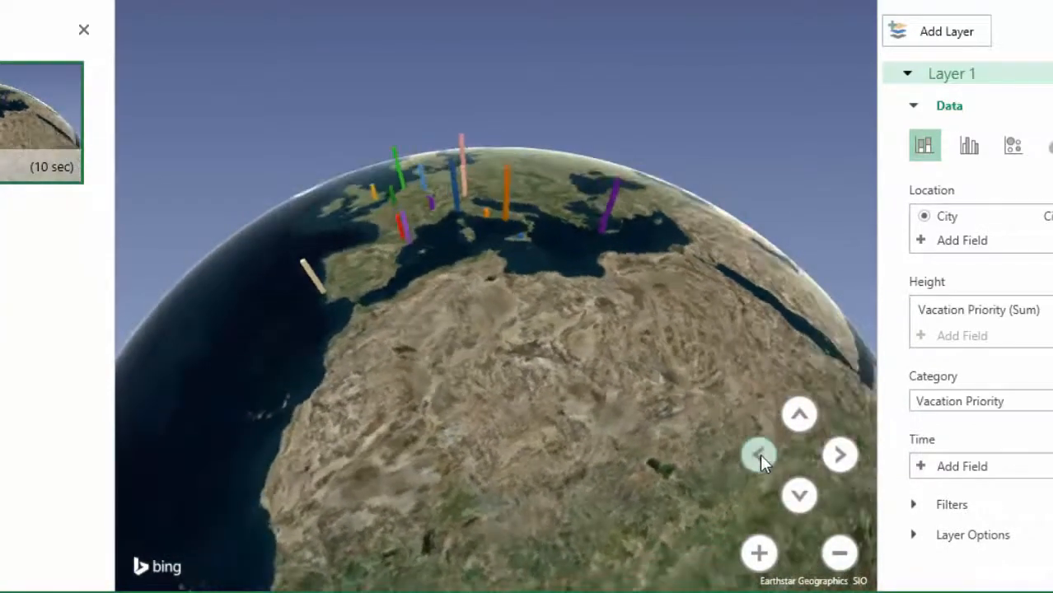
left_click(760, 455)
left_click(841, 457)
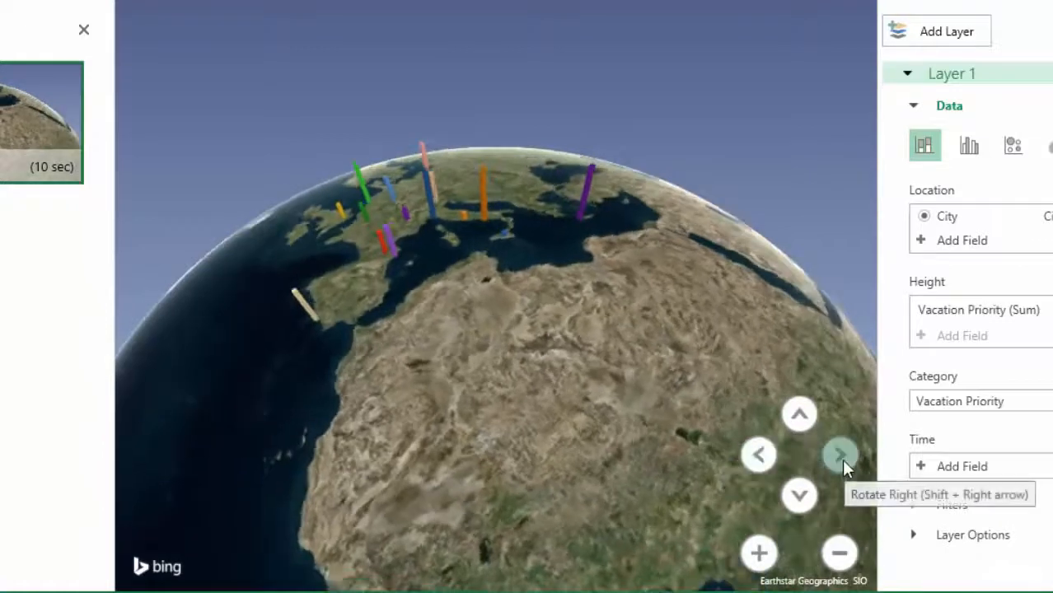
left_click(841, 459)
left_click(841, 459)
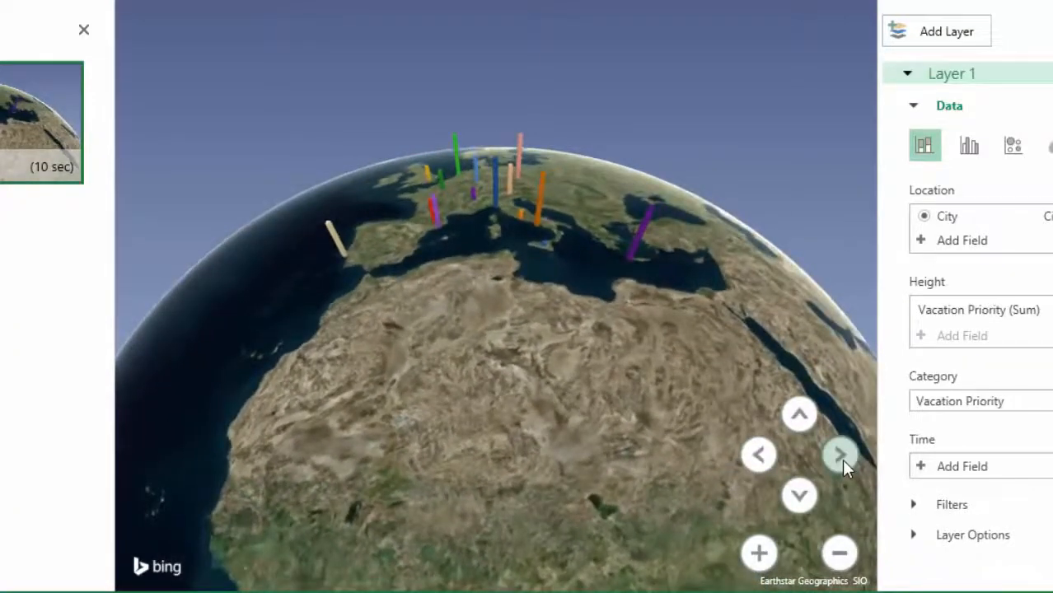
left_click(841, 455)
Pan and zoom the globe to frame Europe and the Mediterranean with all city columns in the scene
left_click_drag(573, 327, 543, 535)
left_click_drag(554, 372, 587, 405)
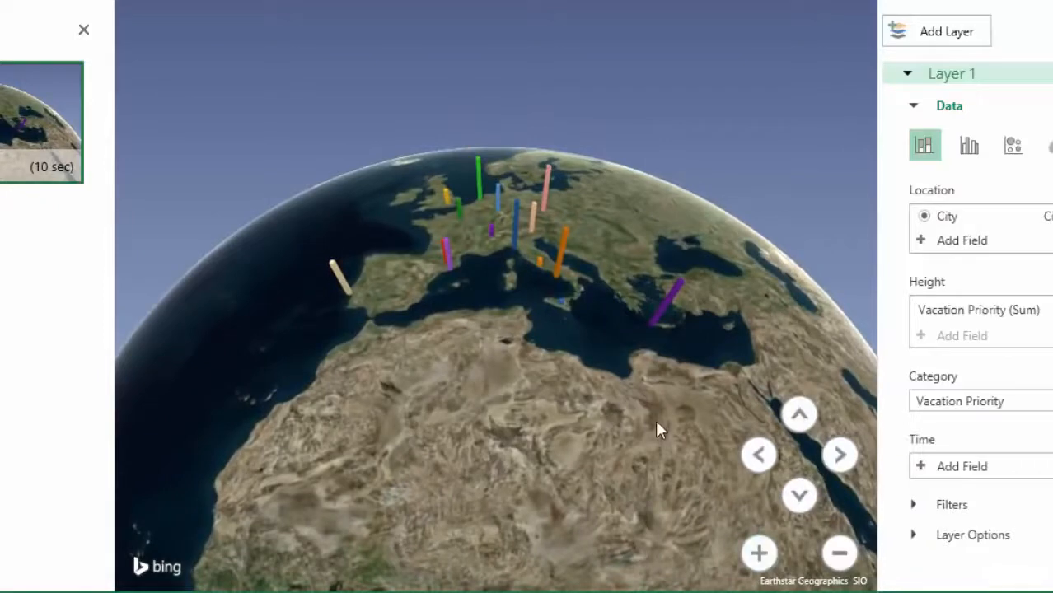
scroll(657, 422, "up", 3)
left_click_drag(659, 428, 581, 416)
scroll(603, 362, "down", 4)
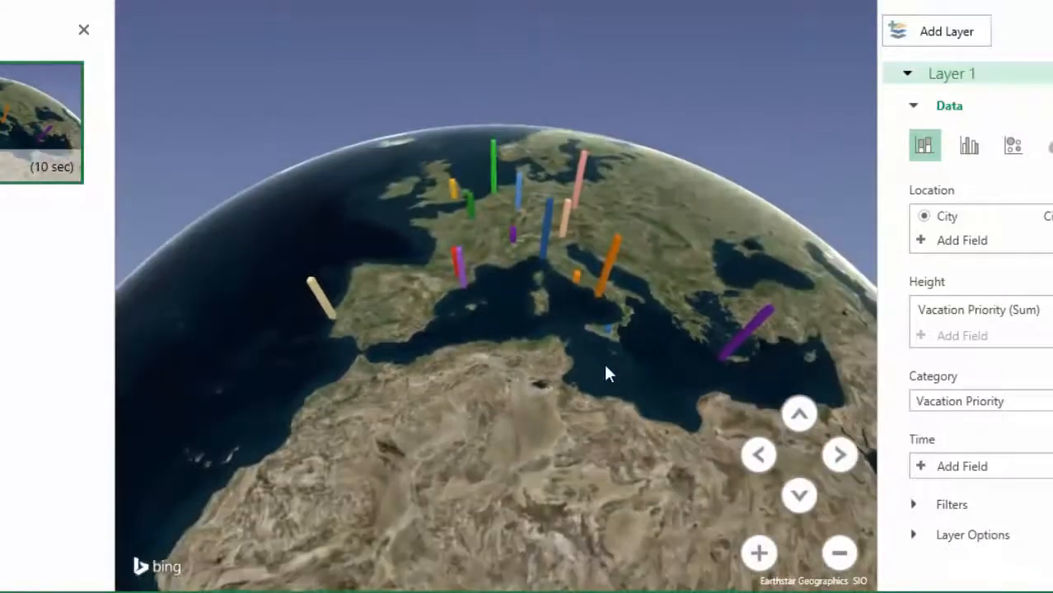
scroll(603, 362, "up", 2)
left_click(758, 553)
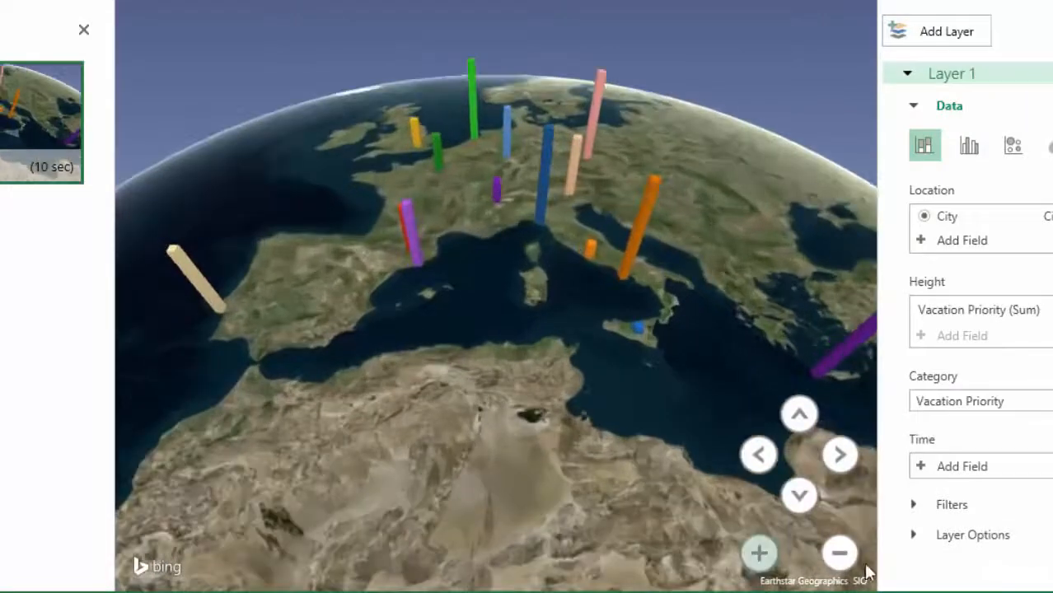
left_click(839, 553)
left_click(839, 554)
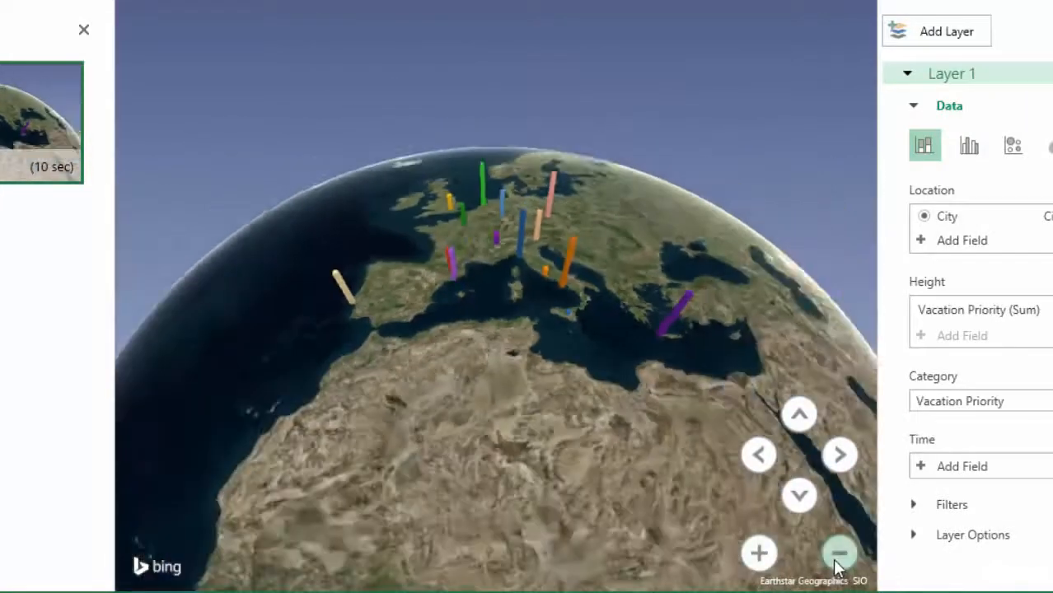
left_click(758, 553)
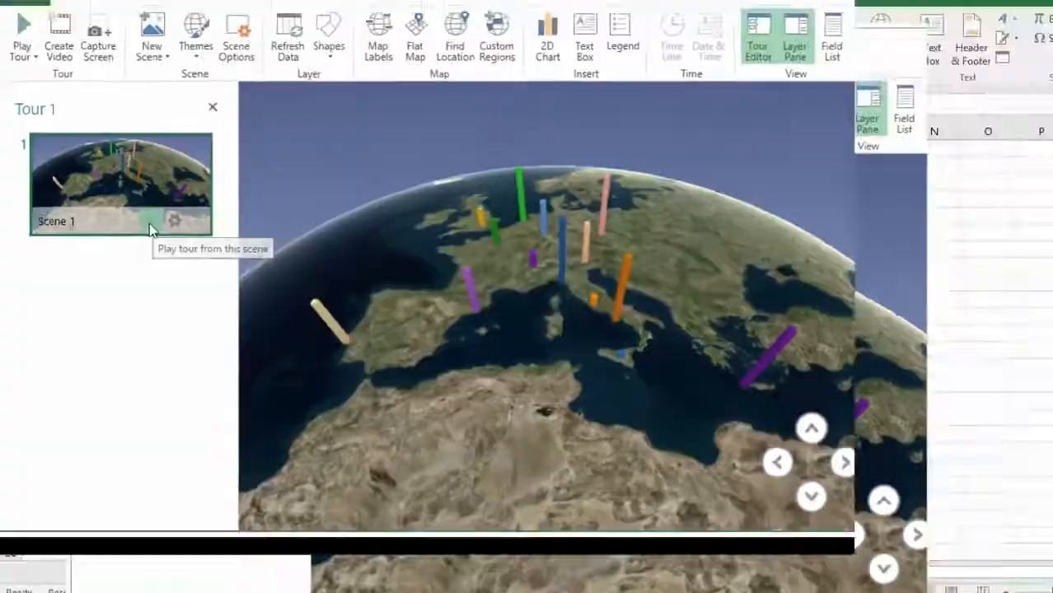
Play the tour from Scene 1, return to the edit view and close the Field List
left_click(181, 169)
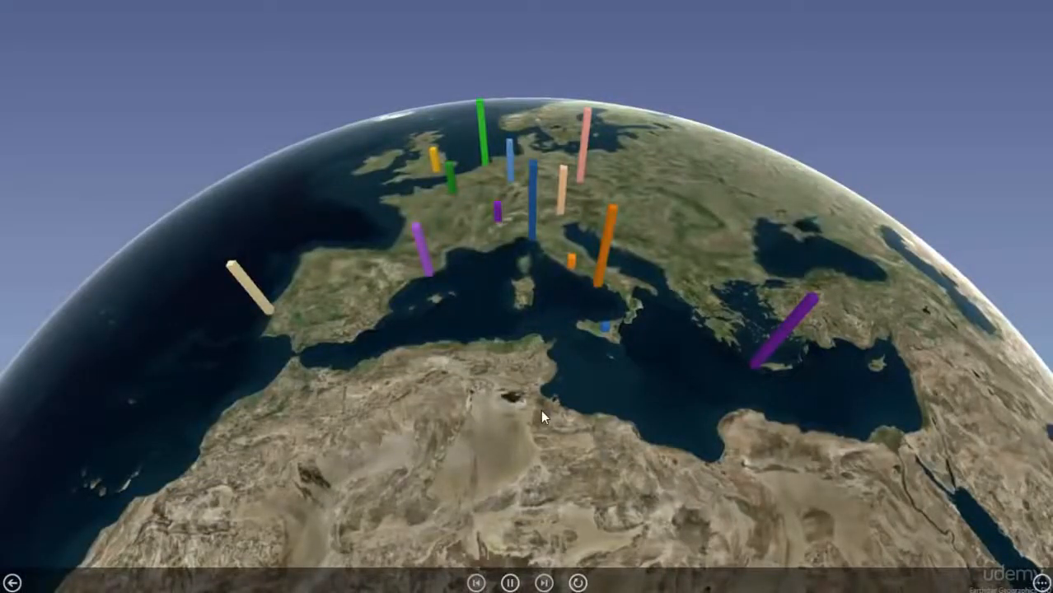
left_click(13, 582)
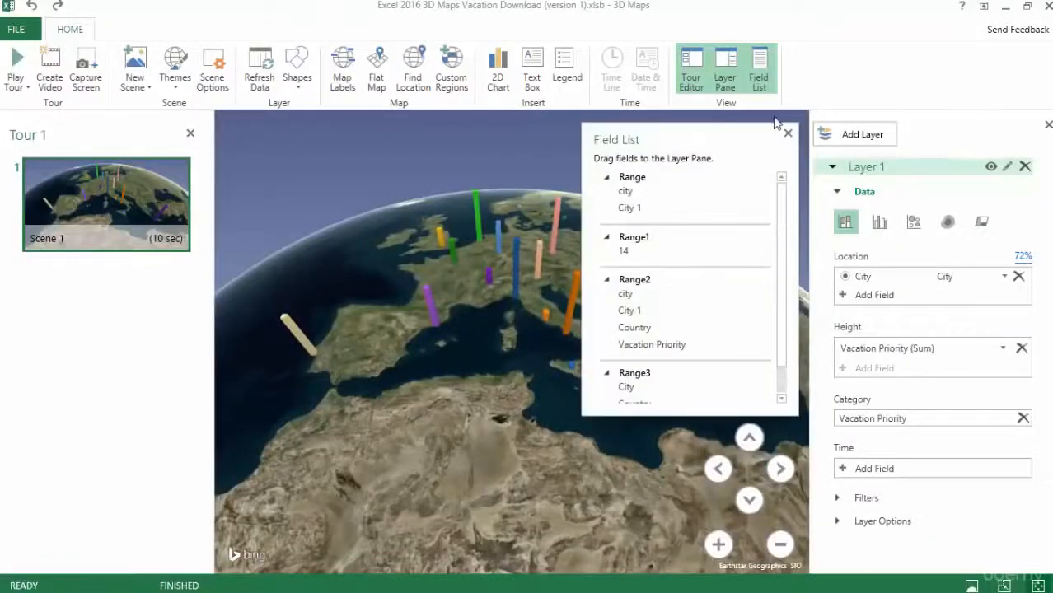
left_click(787, 133)
Set Scene 1's effect to Circle at the fastest effect speed and its scene duration to 6 seconds
mouse_move(161, 241)
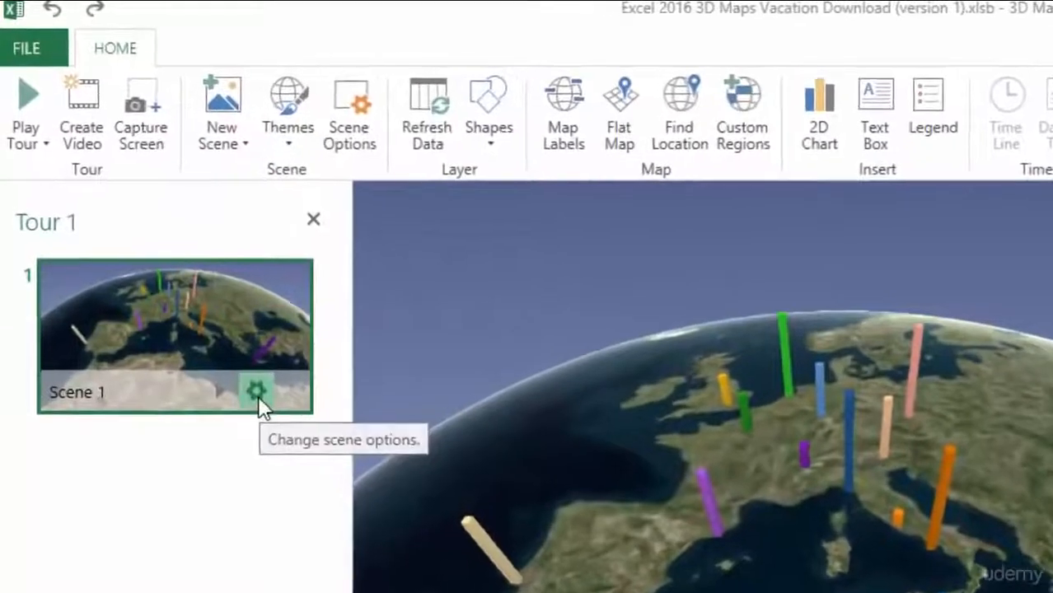
left_click(238, 364)
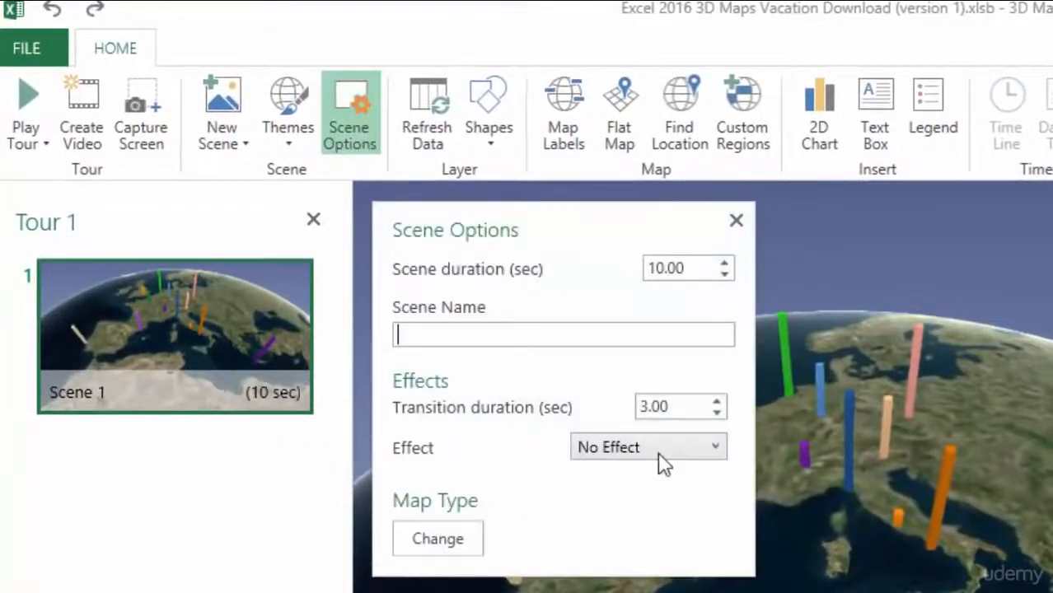
left_click(716, 451)
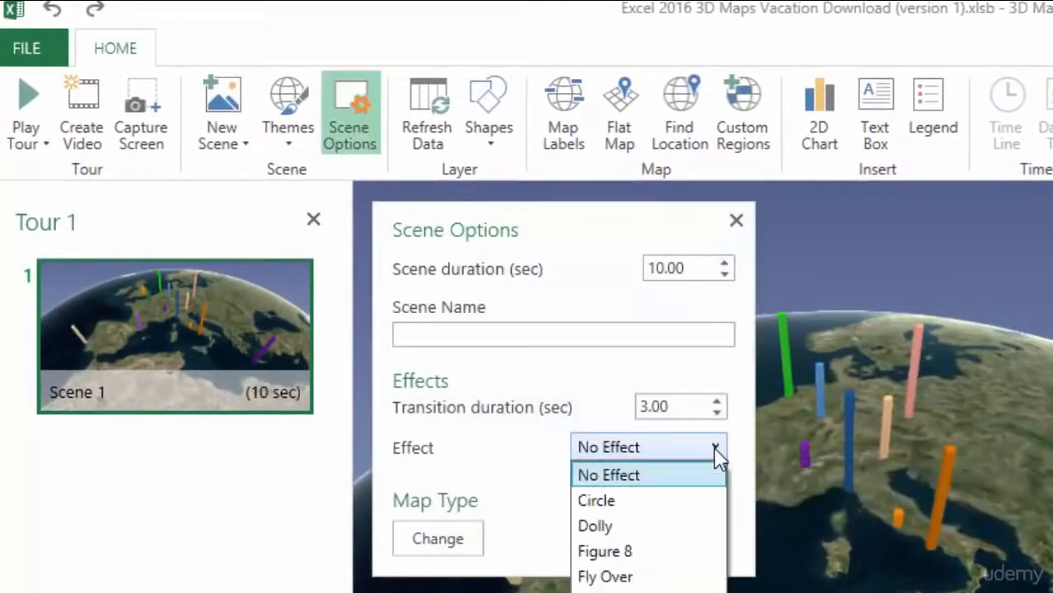
left_click(609, 503)
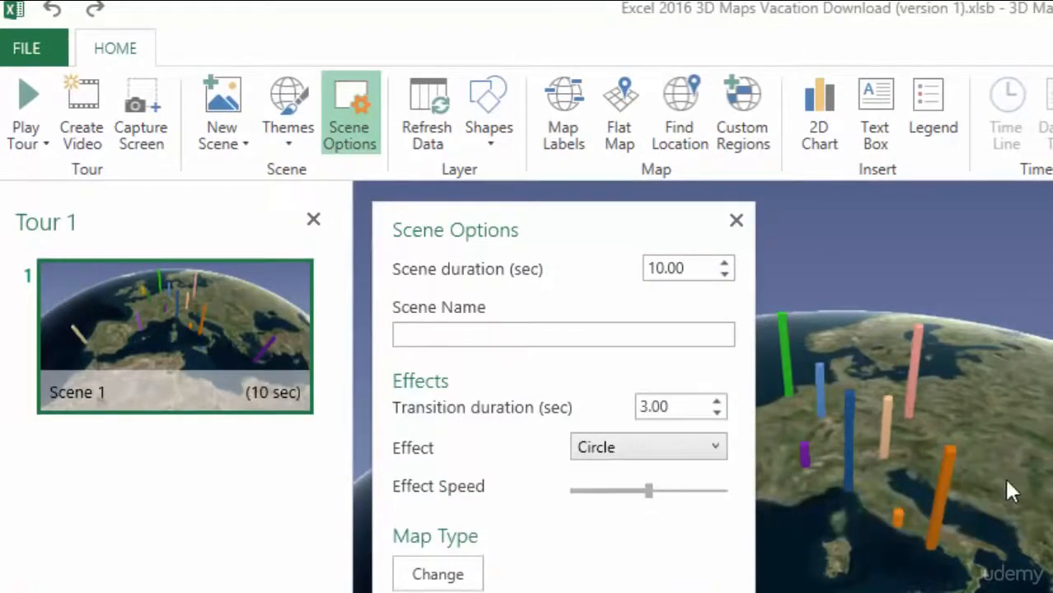
left_click_drag(659, 489, 732, 506)
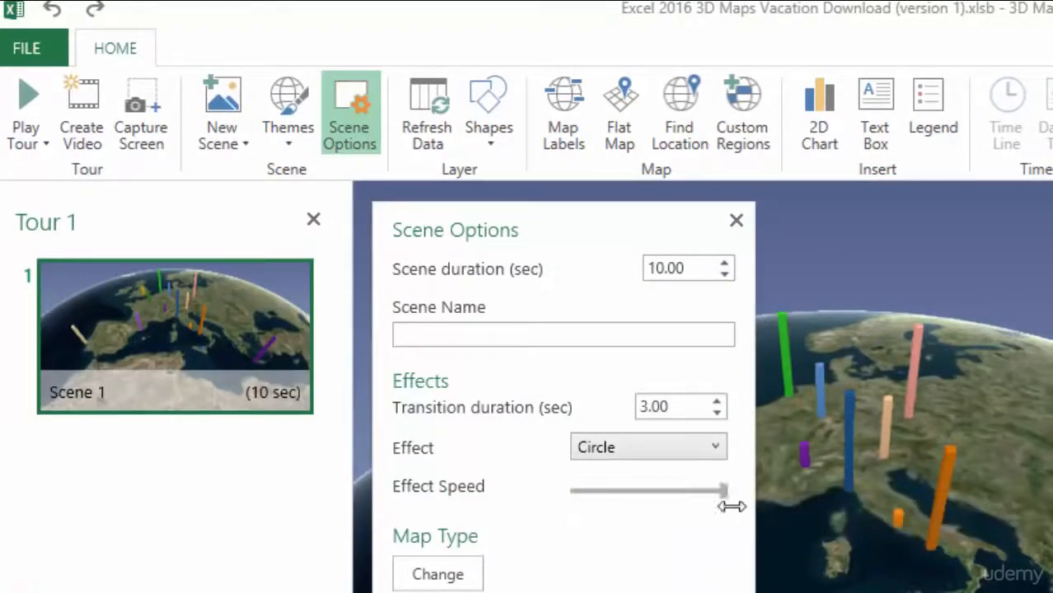
left_click(724, 275)
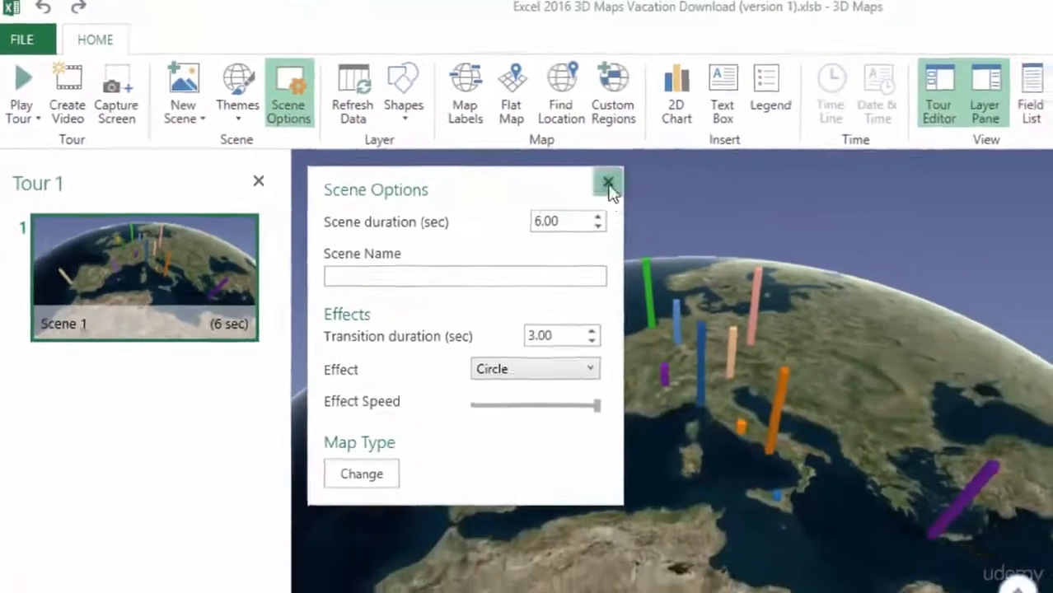
left_click(735, 220)
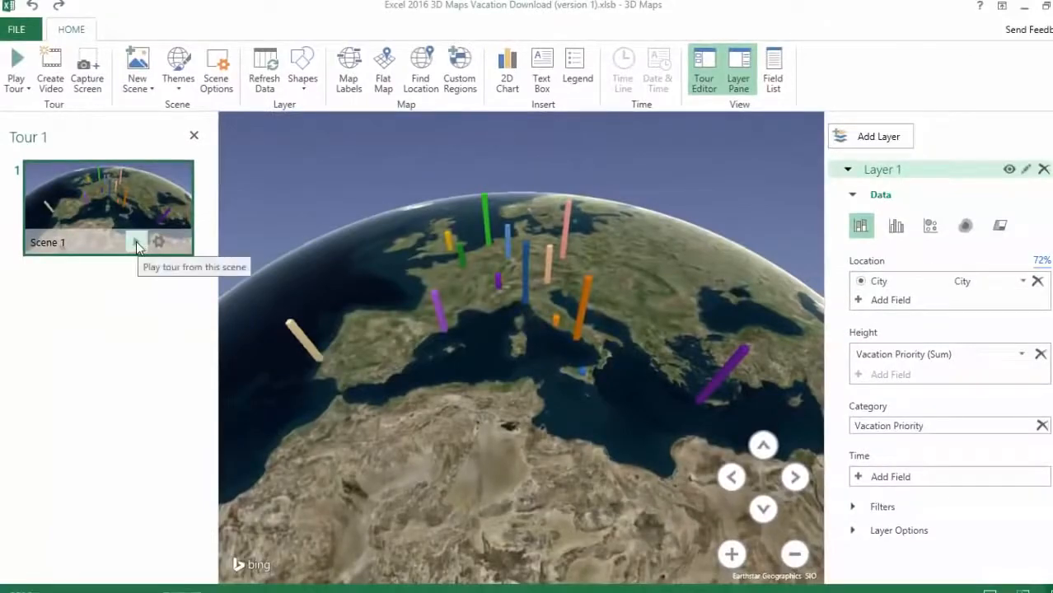
Play the tour from Scene 1 to preview the Circle effect, and return to editing with the Field List closed
left_click(136, 241)
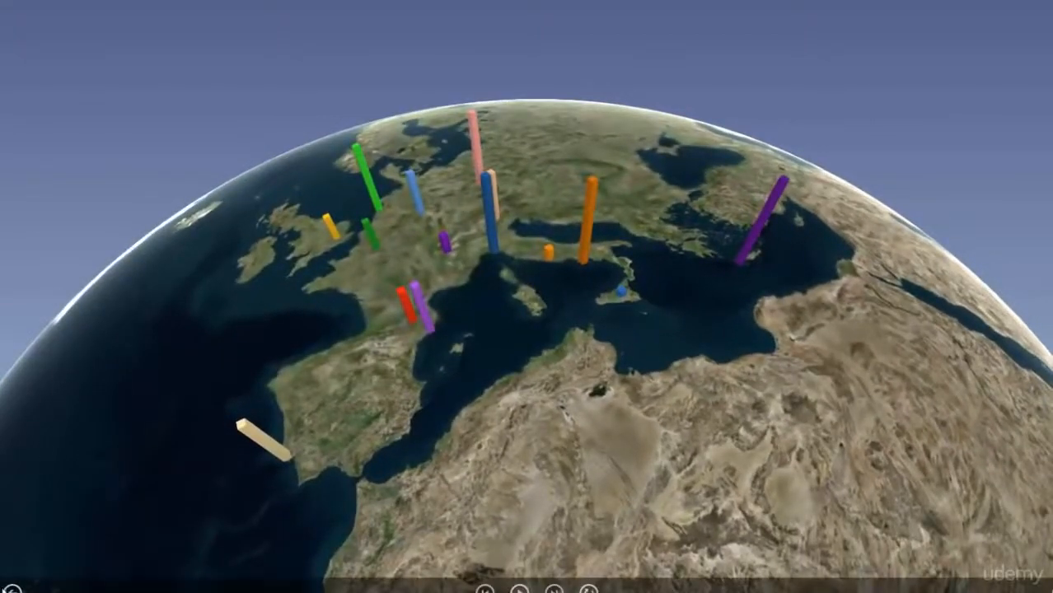
key("Escape")
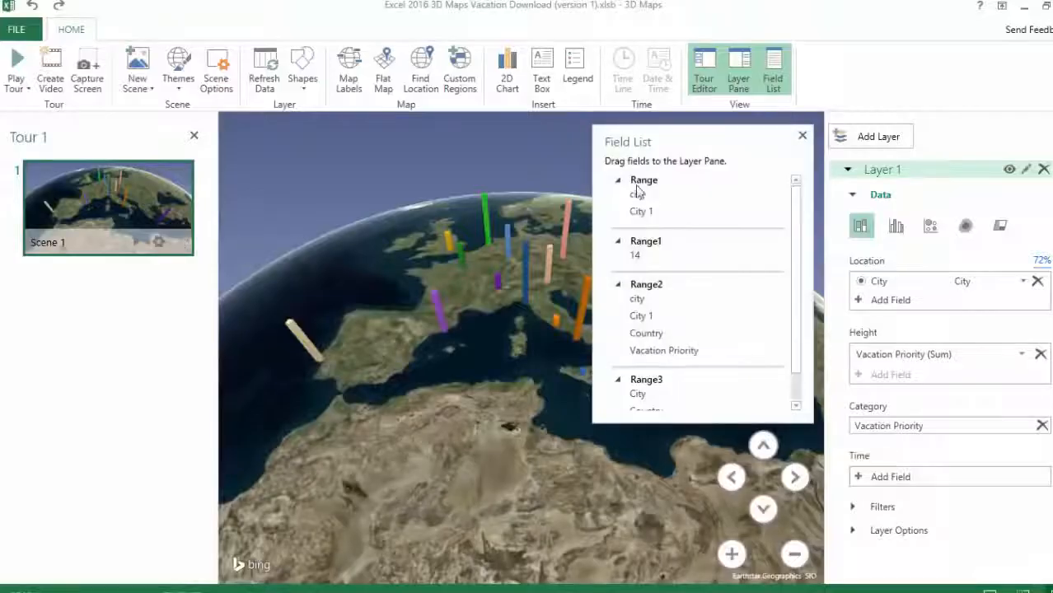
left_click(801, 136)
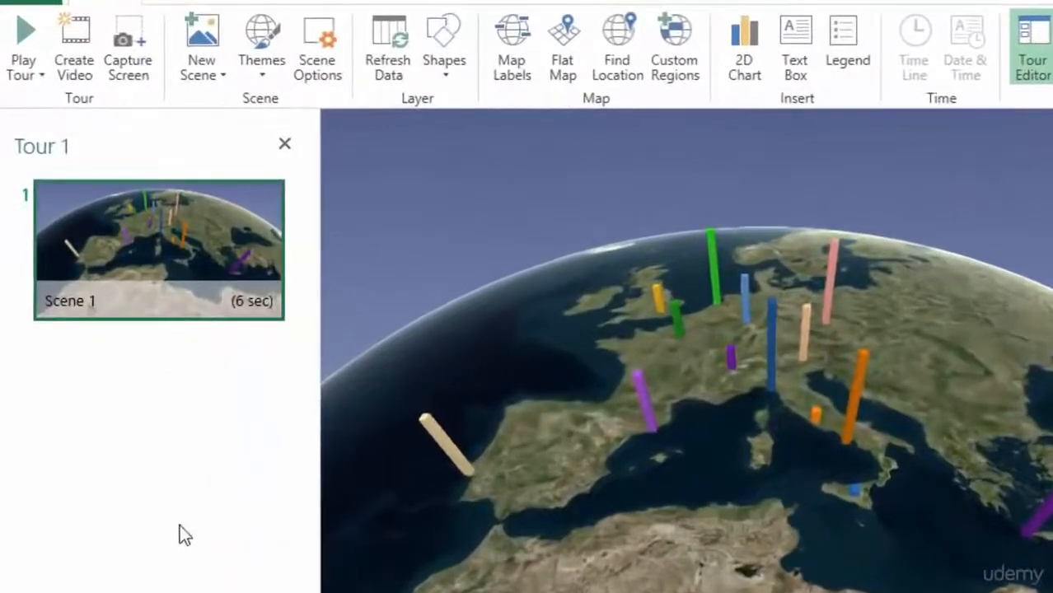
Add a new World Map scene to the tour and delete it again
mouse_move(176, 216)
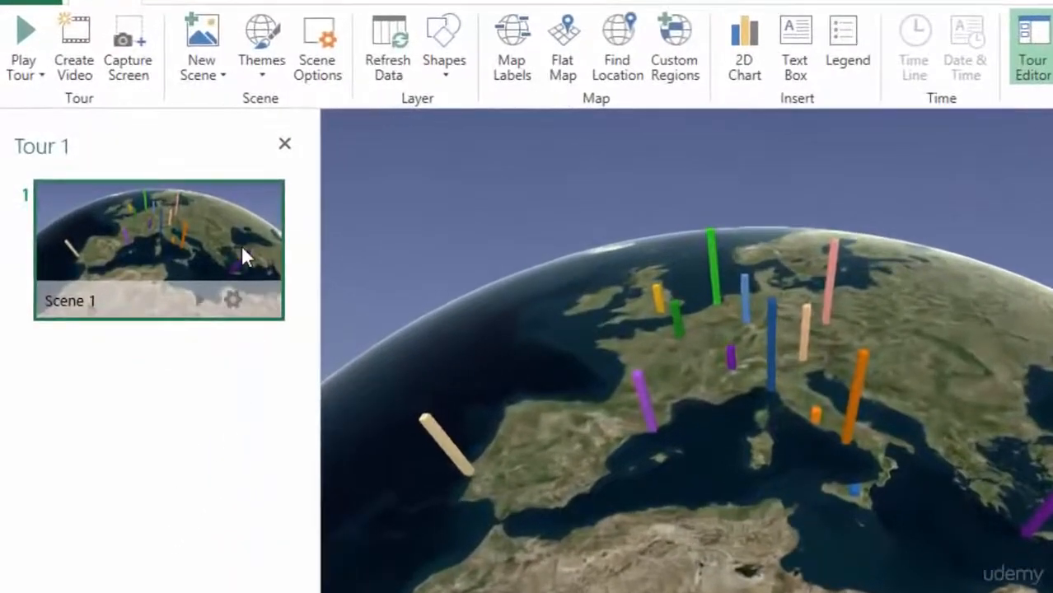
left_click(201, 70)
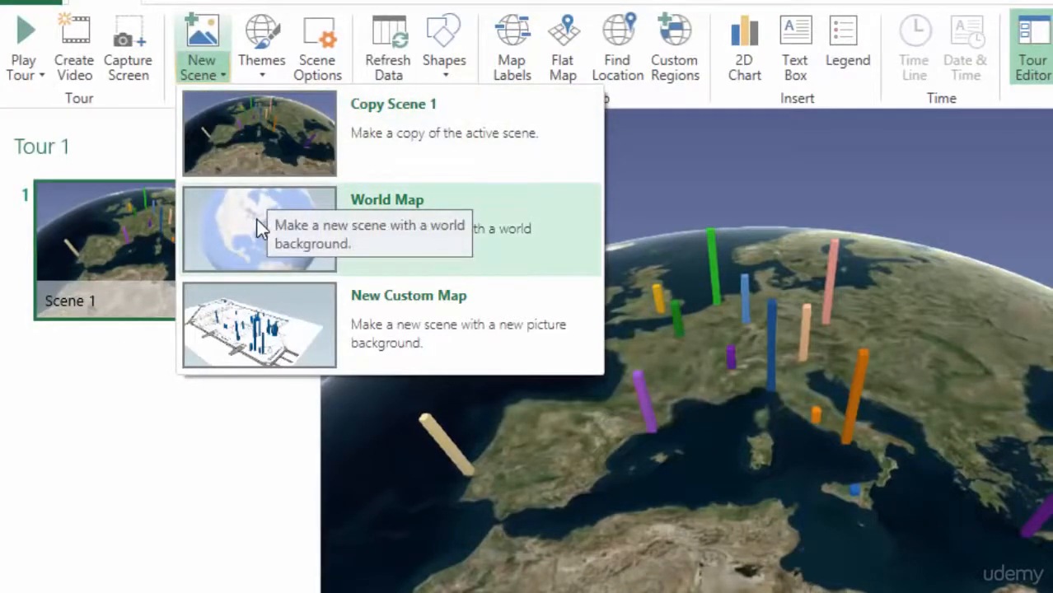
left_click(257, 221)
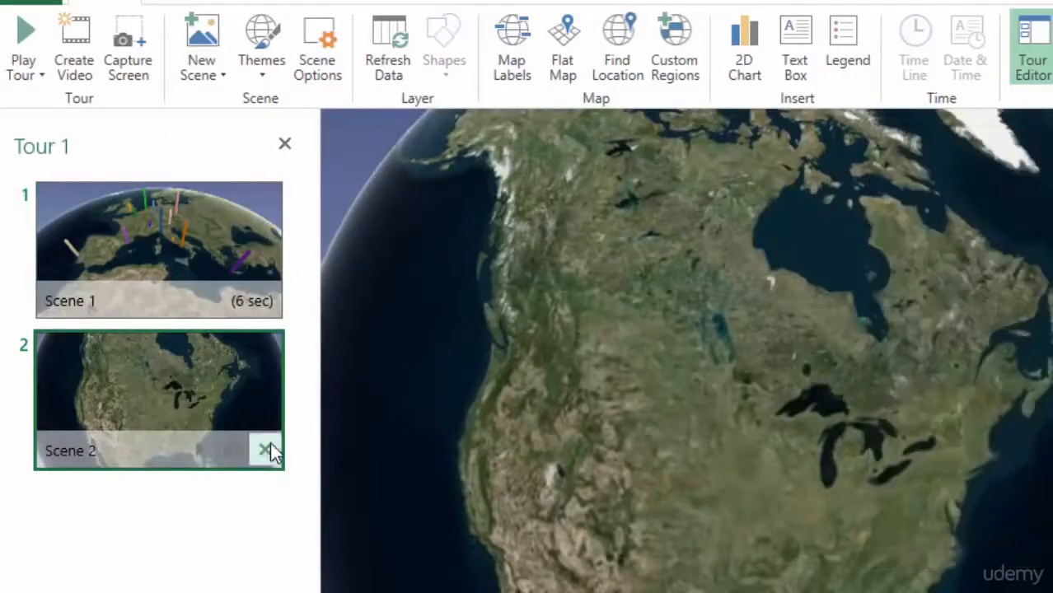
left_click(266, 450)
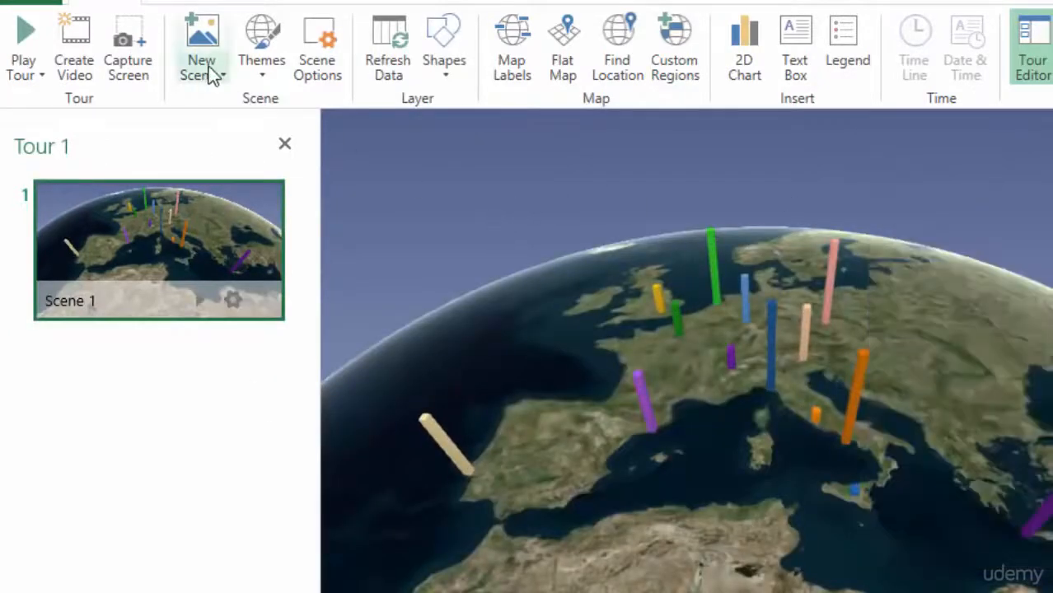
Add a copy of Scene 1 as the second scene and rotate its globe to frame western and northern Europe more closely
left_click(209, 69)
left_click(387, 140)
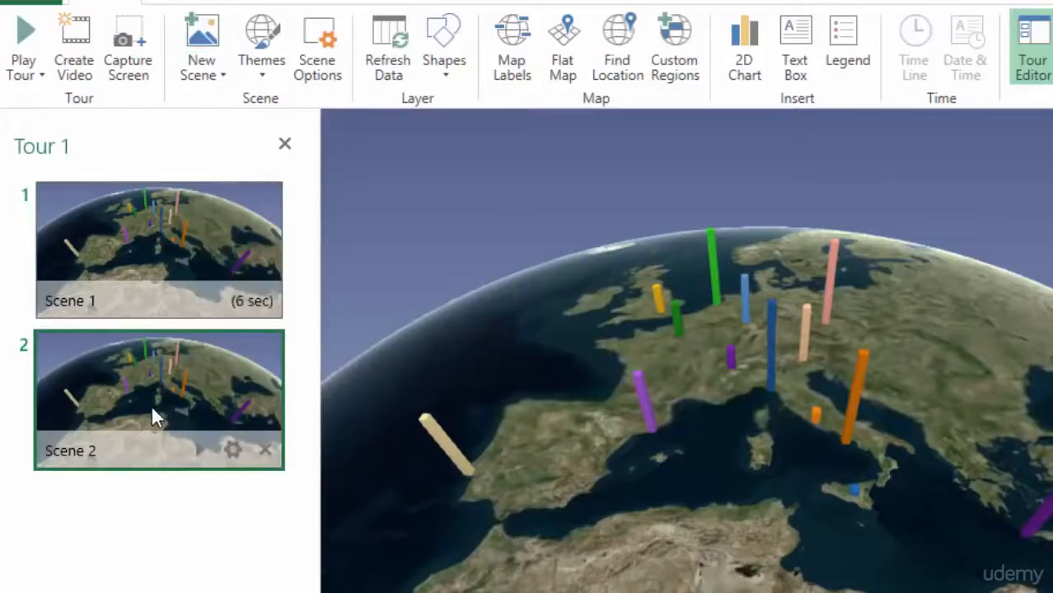
left_click_drag(748, 428, 806, 506)
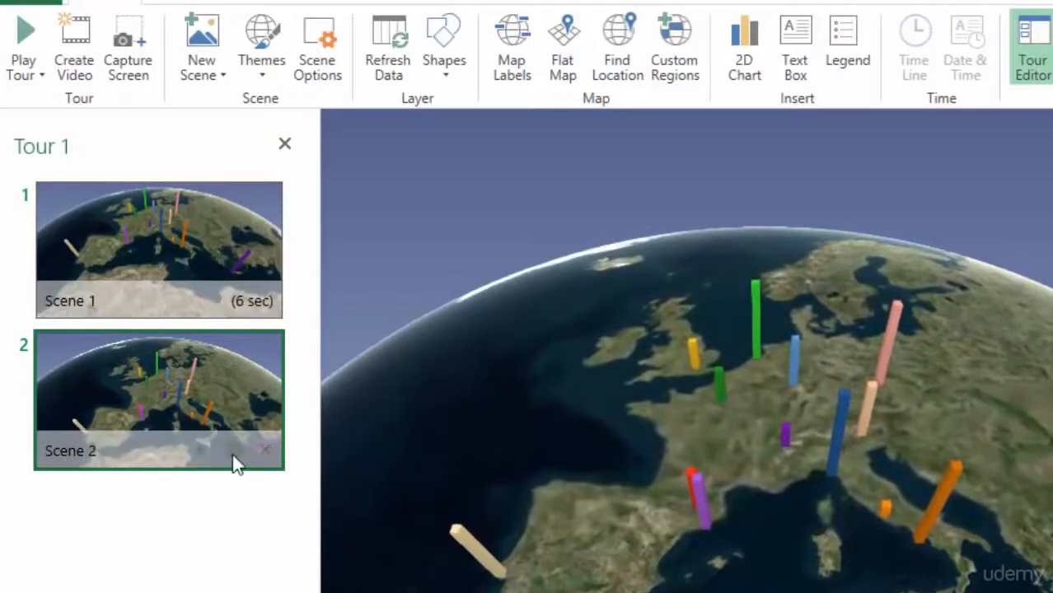
Set Scene 2's effect to Fly Over and play the tour from Scene 1
left_click(233, 449)
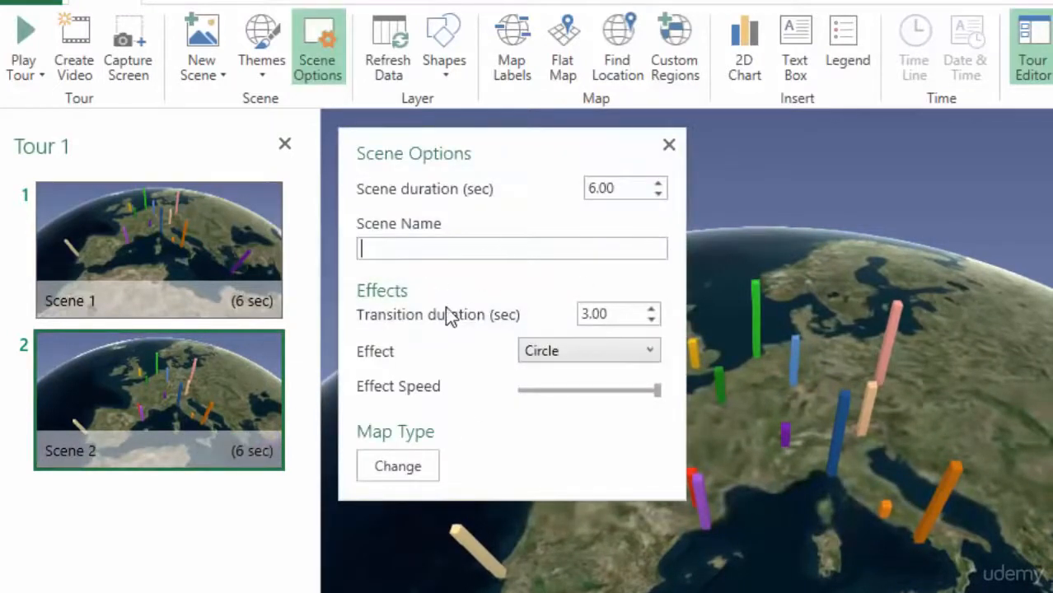
left_click(652, 352)
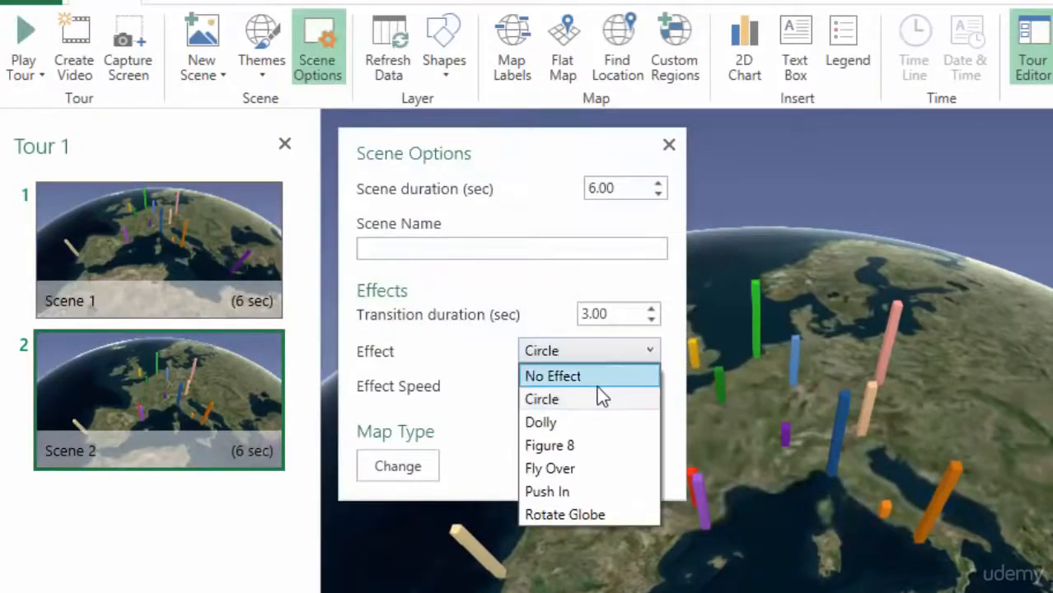
left_click(575, 468)
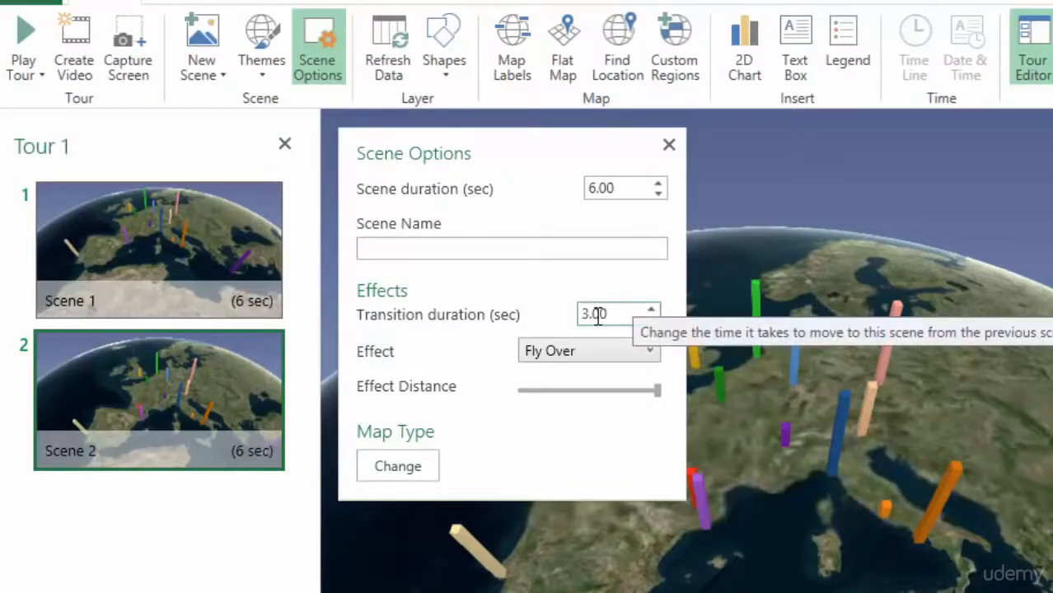
left_click(669, 146)
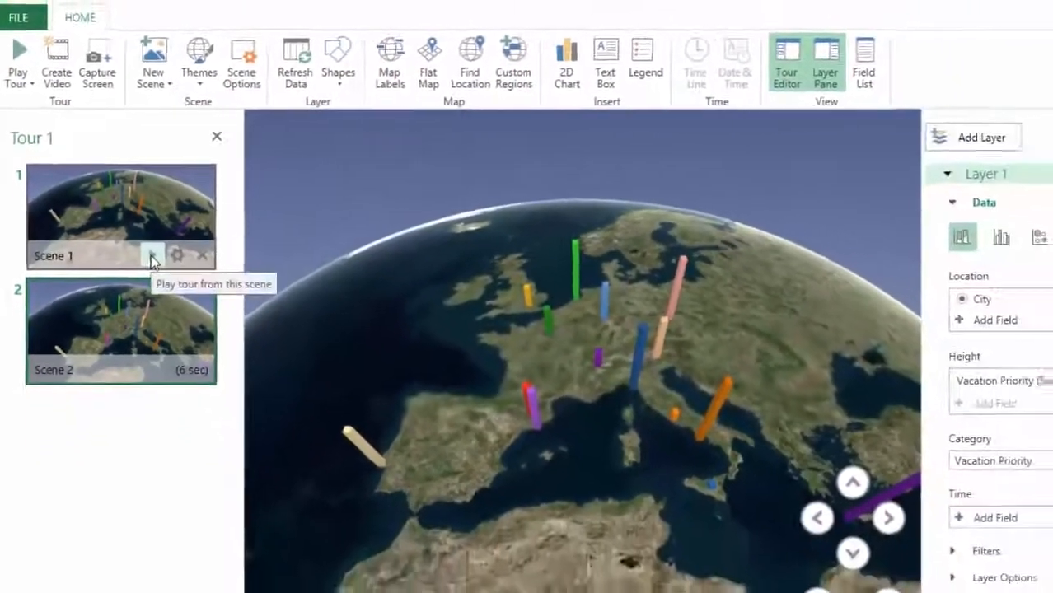
left_click(181, 282)
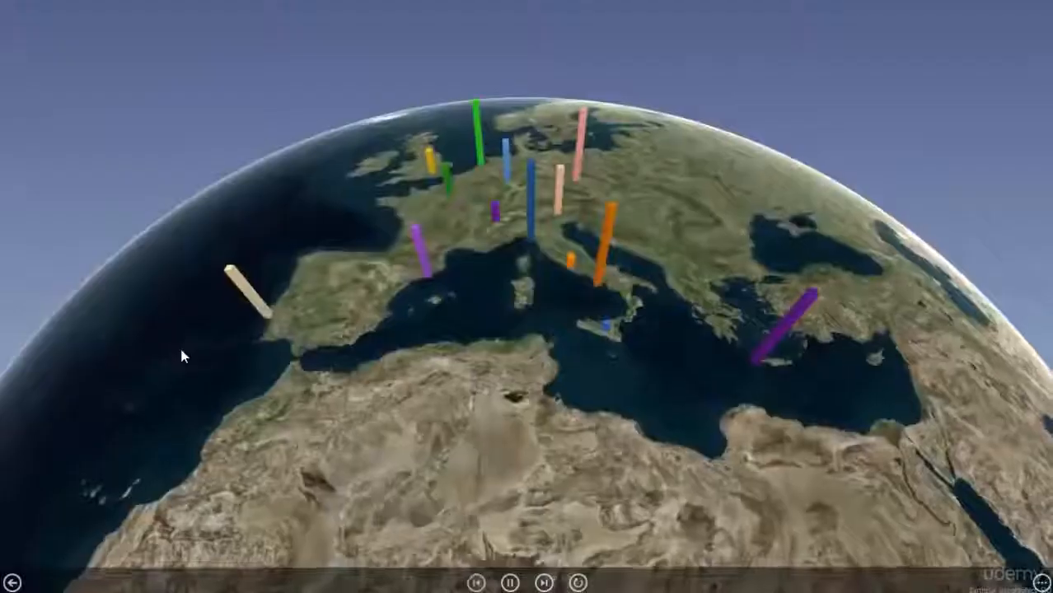